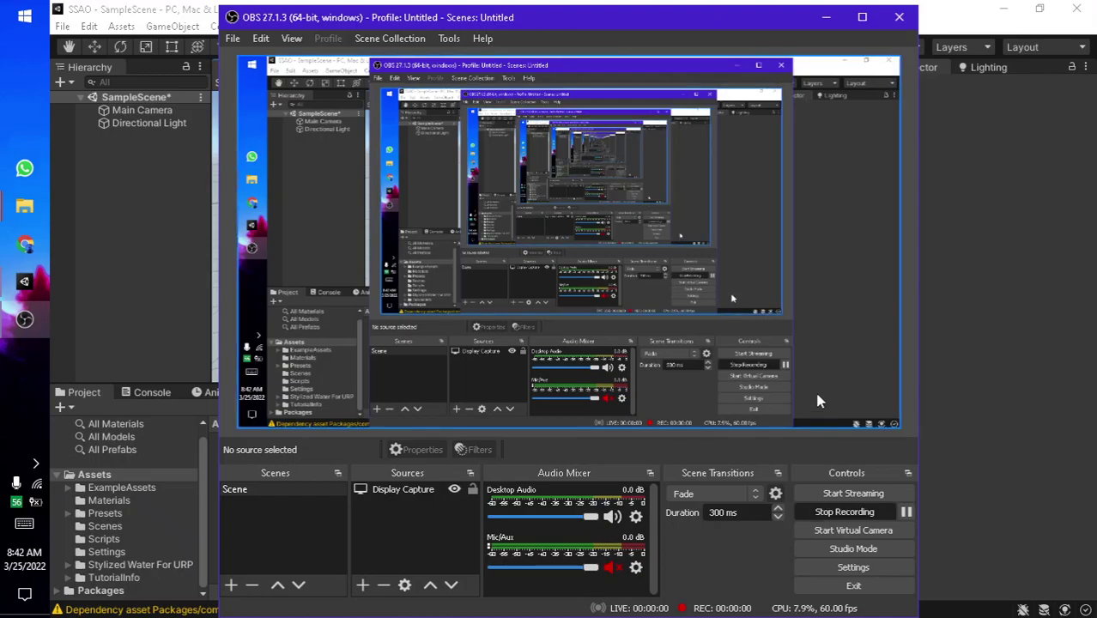
# Step: Drag SimpleGrassbyAiden.unitypackage from the Desktop folder onto Unity to start its import
pyautogui.click(826, 17)
pyautogui.moveTo(796, 146); pyautogui.dragTo(607, 210, button='right')
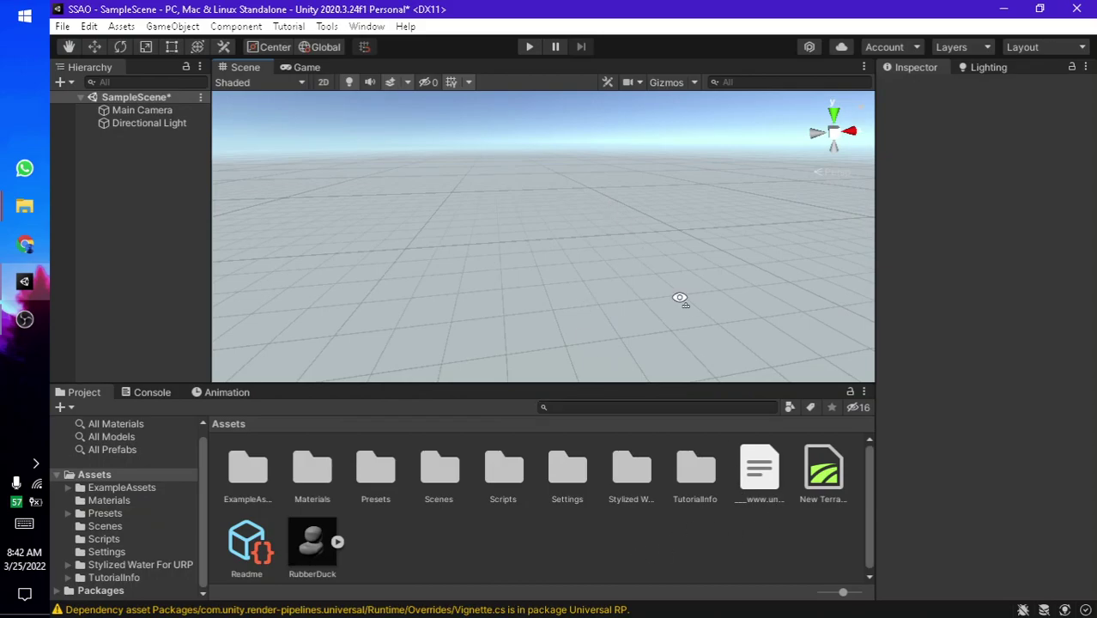
pyautogui.moveTo(681, 299); pyautogui.dragTo(605, 286, button='right')
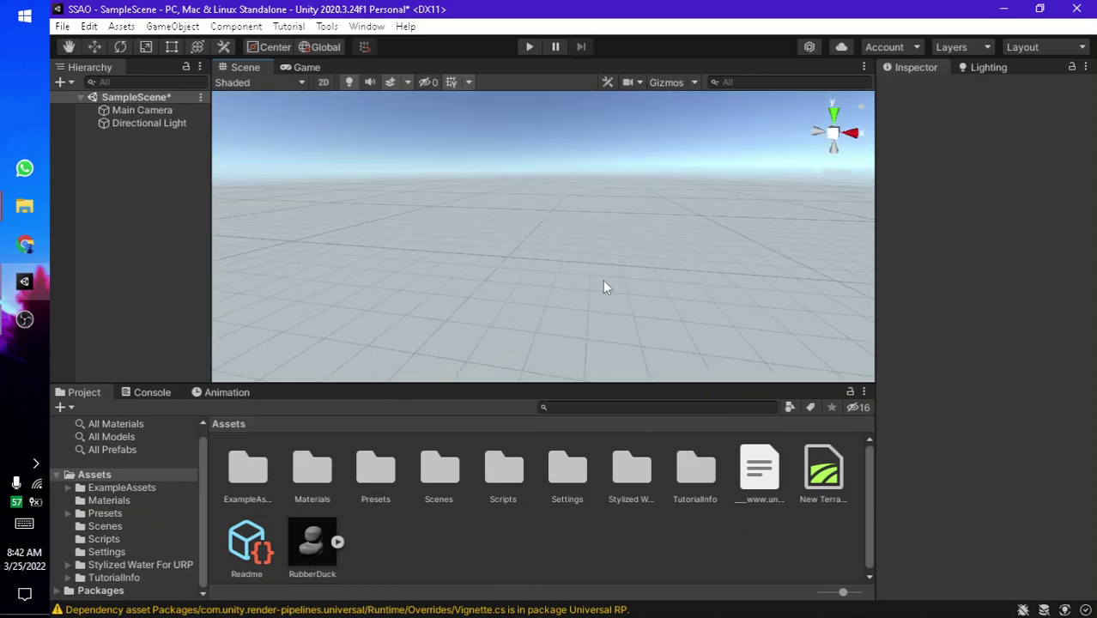
pyautogui.click(24, 206)
pyautogui.click(135, 234)
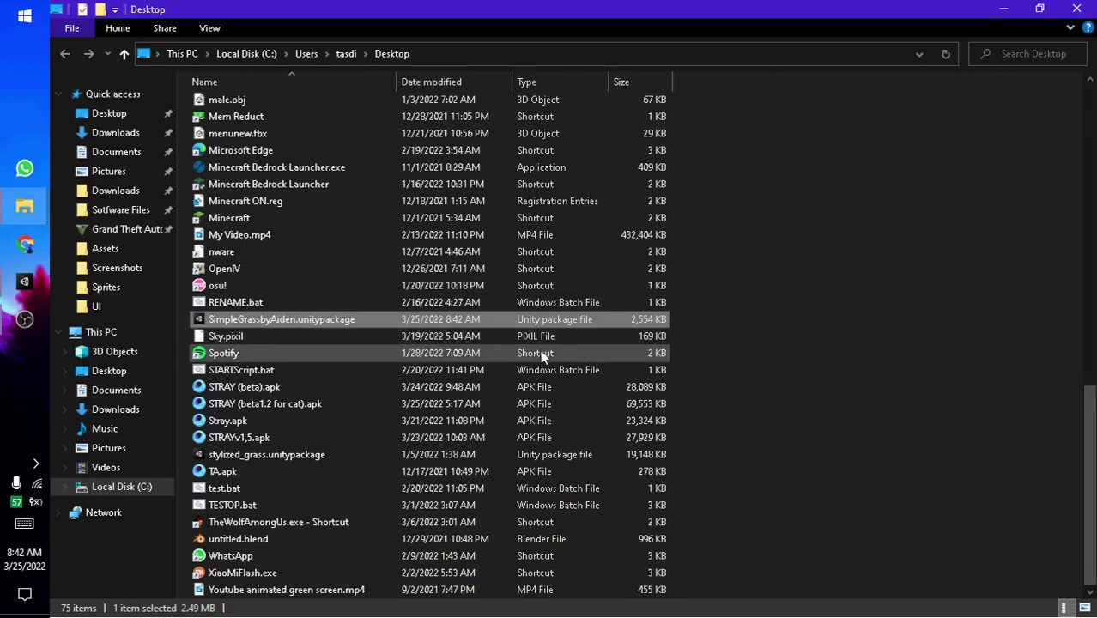
pyautogui.moveTo(338, 321)
pyautogui.mouseDown()
pyautogui.moveTo(28, 292)
pyautogui.moveTo(620, 524)
pyautogui.mouseUp()
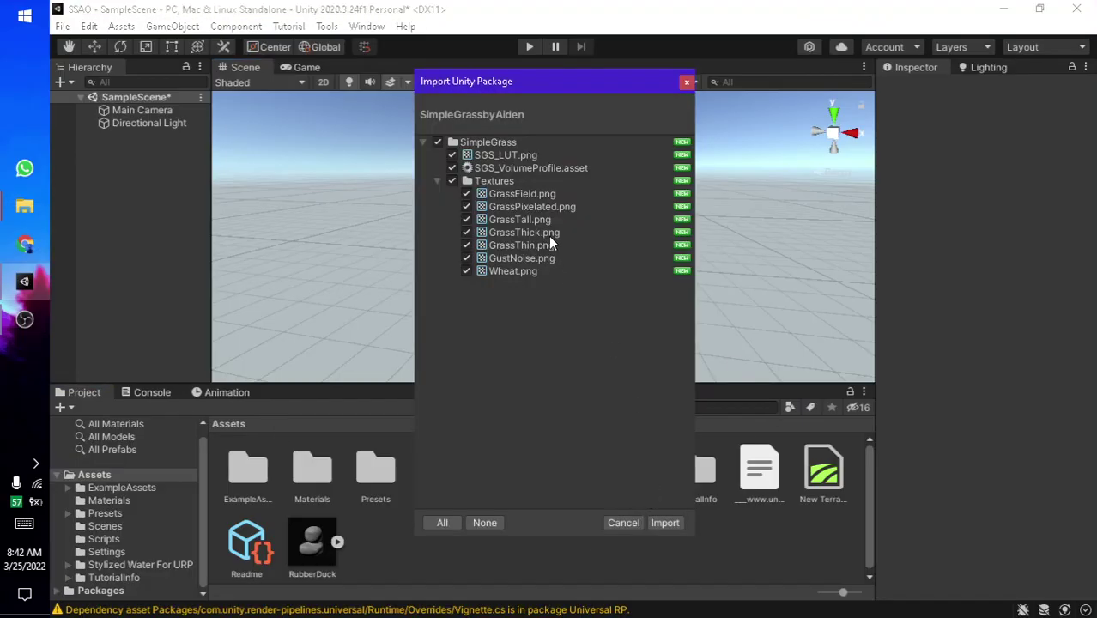
# Step: Import all SimpleGrass package assets and open the new SimpleGrass folder
pyautogui.click(665, 523)
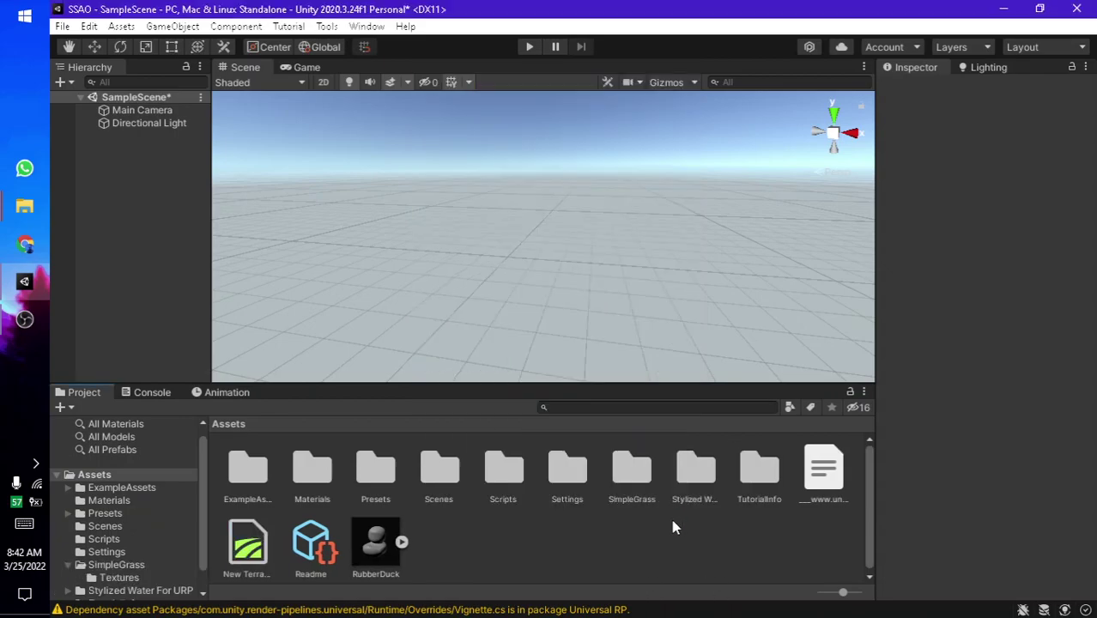
pyautogui.doubleClick(649, 481)
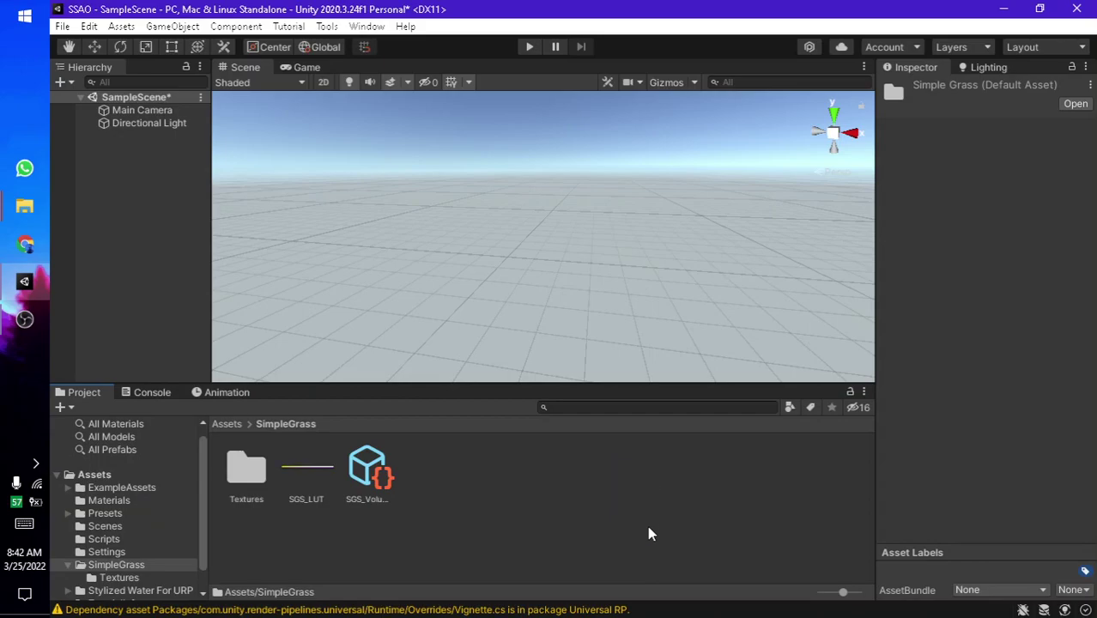
pyautogui.click(478, 496)
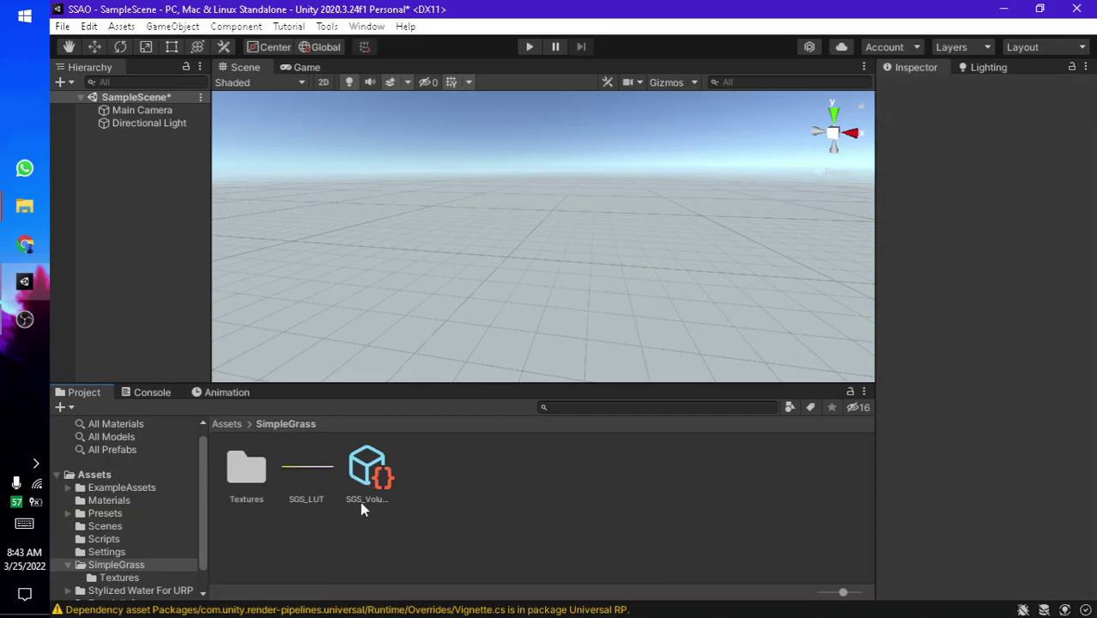
# Step: Clear the dependency warnings from the Console and return to the Project view
pyautogui.click(152, 393)
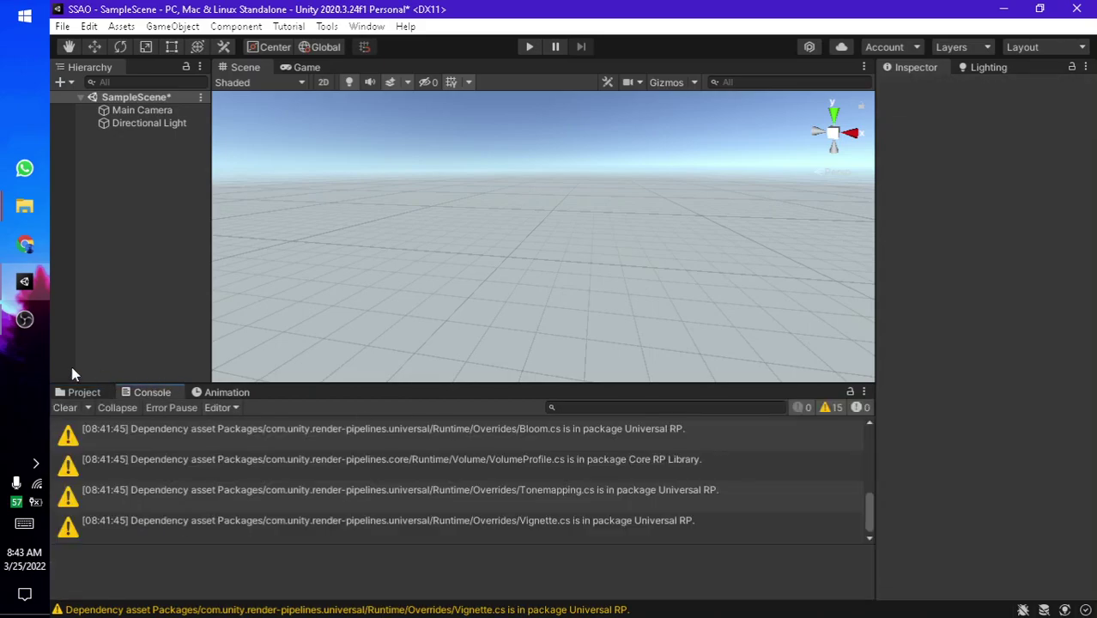
pyautogui.click(83, 409)
pyautogui.click(75, 409)
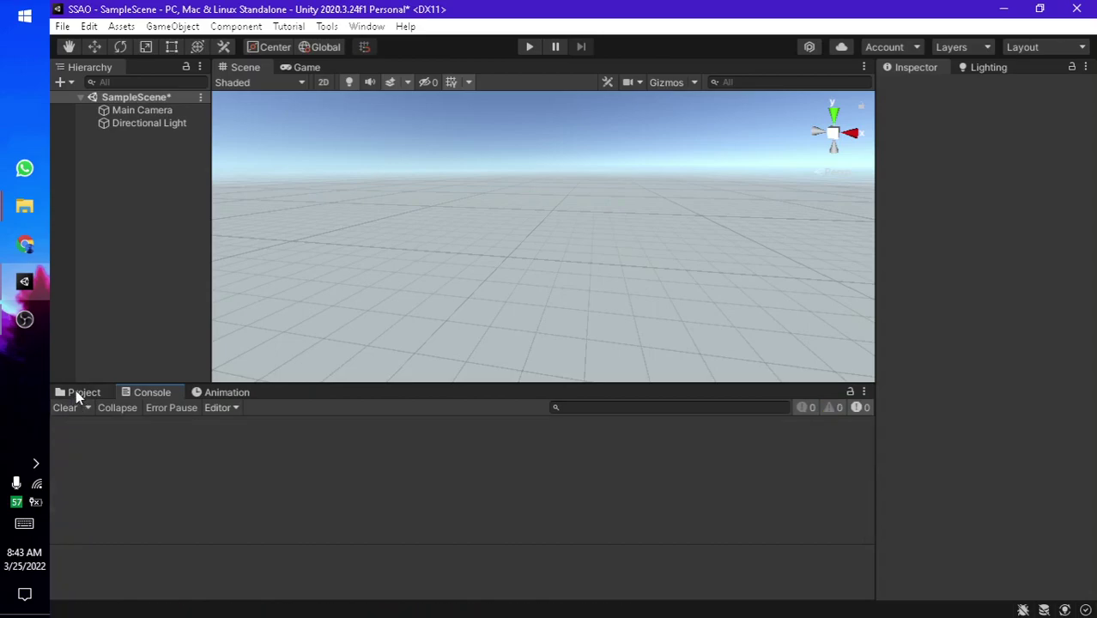
pyautogui.click(79, 392)
# Step: Create a Terrain object from the Hierarchy's 3D Object > Terrain menu
pyautogui.rightClick(117, 161)
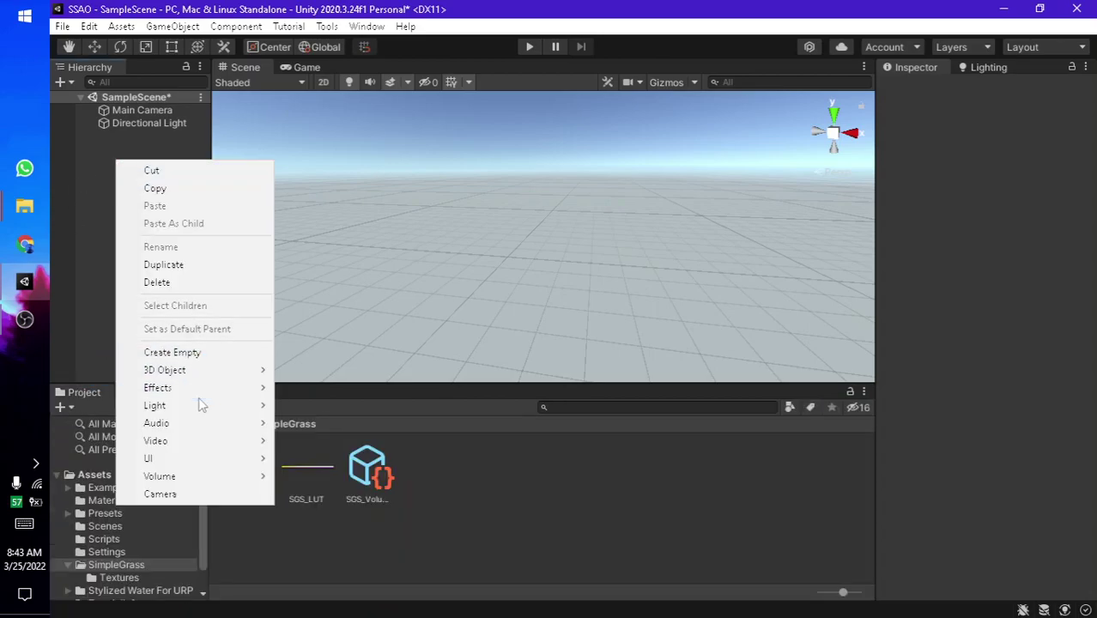
pyautogui.moveTo(196, 456)
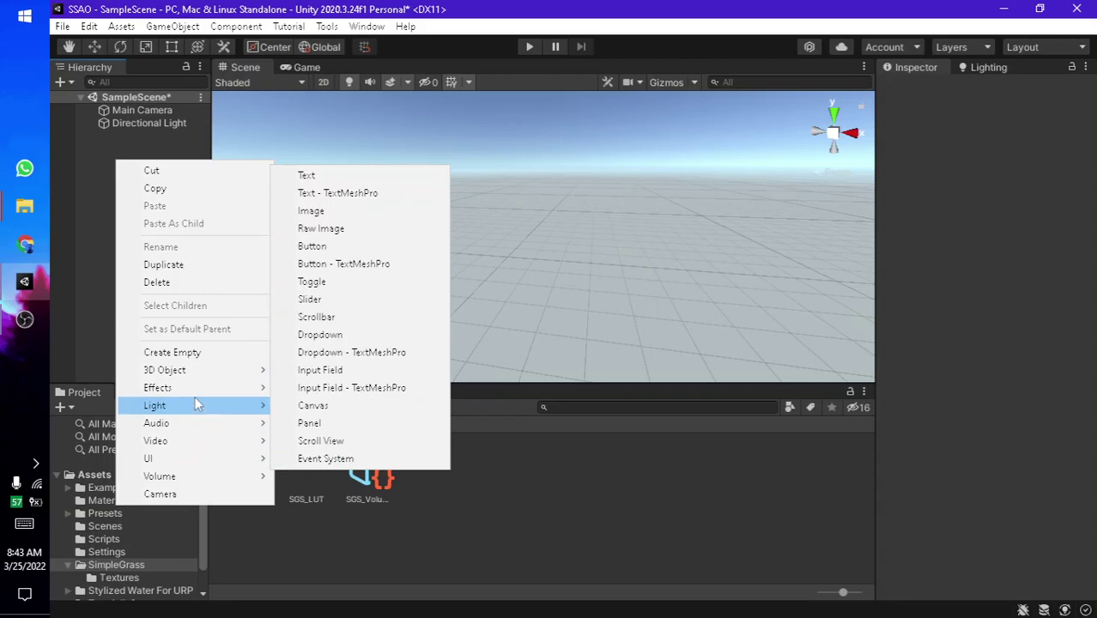
pyautogui.moveTo(196, 373)
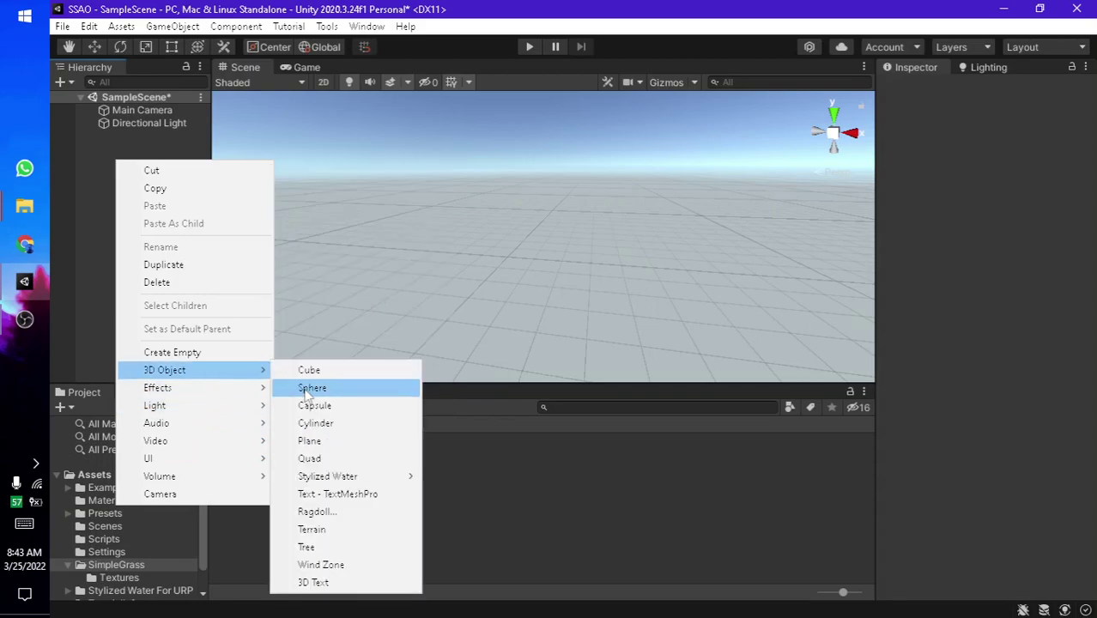
pyautogui.click(311, 530)
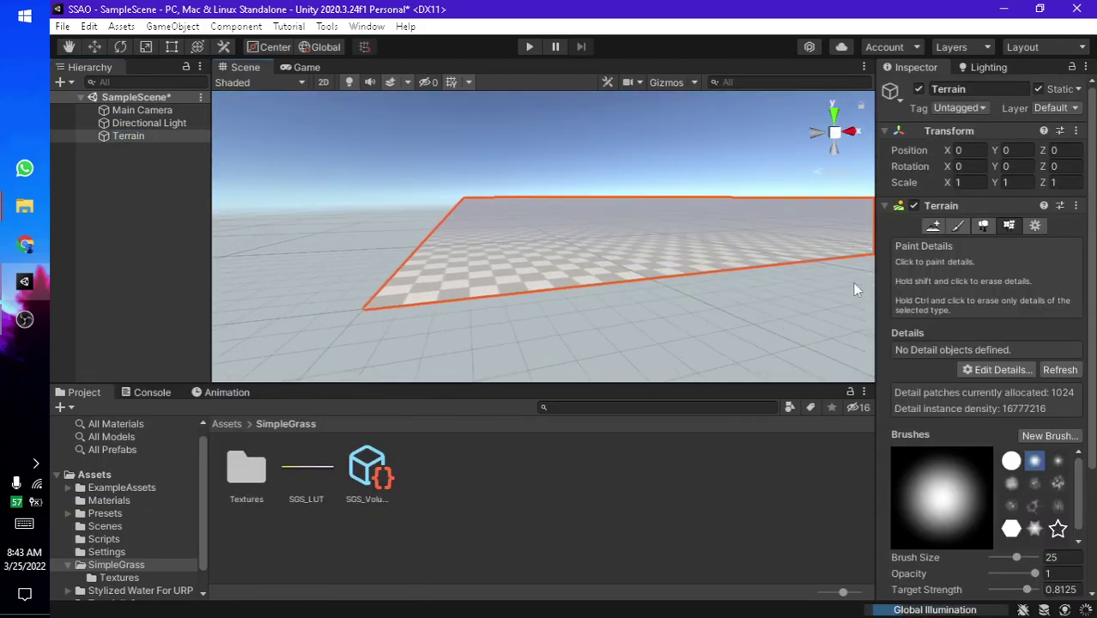
# Step: Lower the terrain's Detail Resolution from 1024 to 128 in Terrain Settings
pyautogui.click(1035, 226)
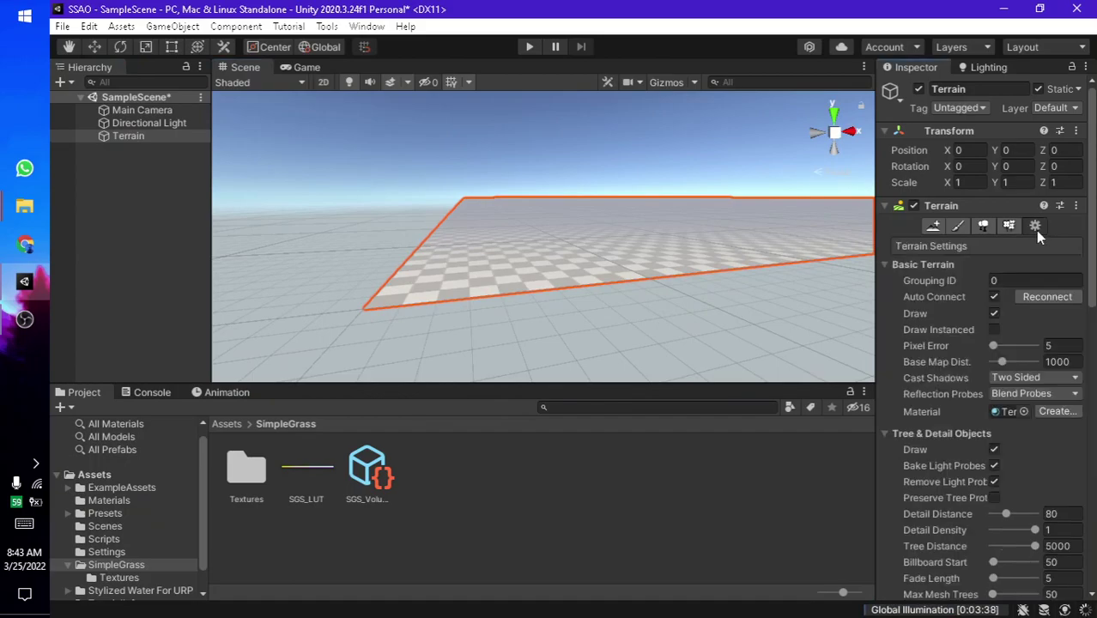
pyautogui.scroll(-5, 1035, 240)
pyautogui.click(990, 494)
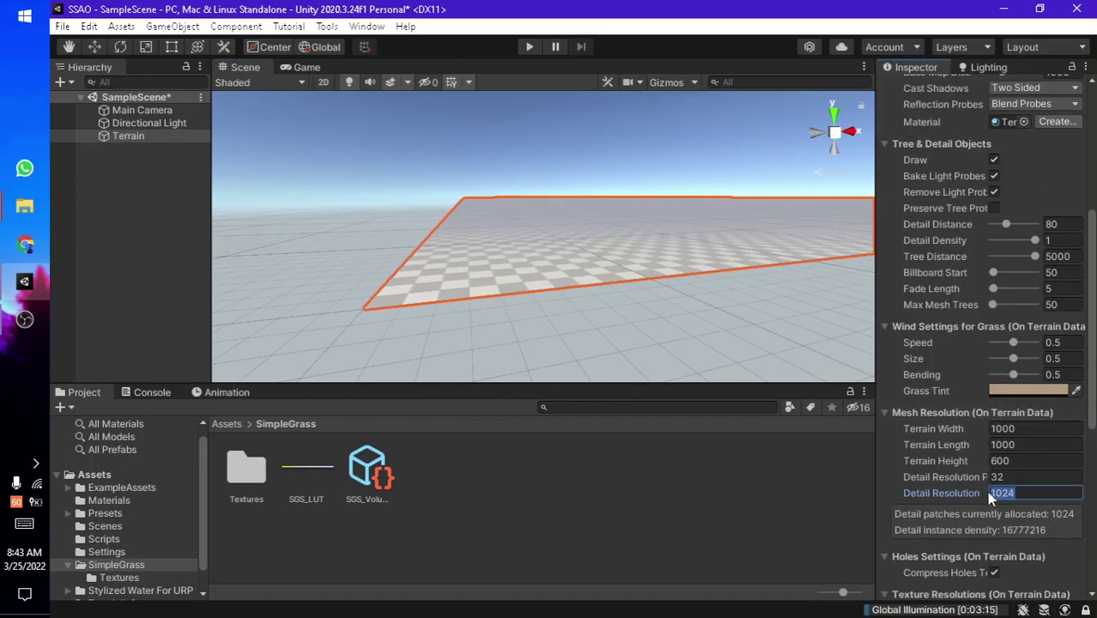
pyautogui.write('128')
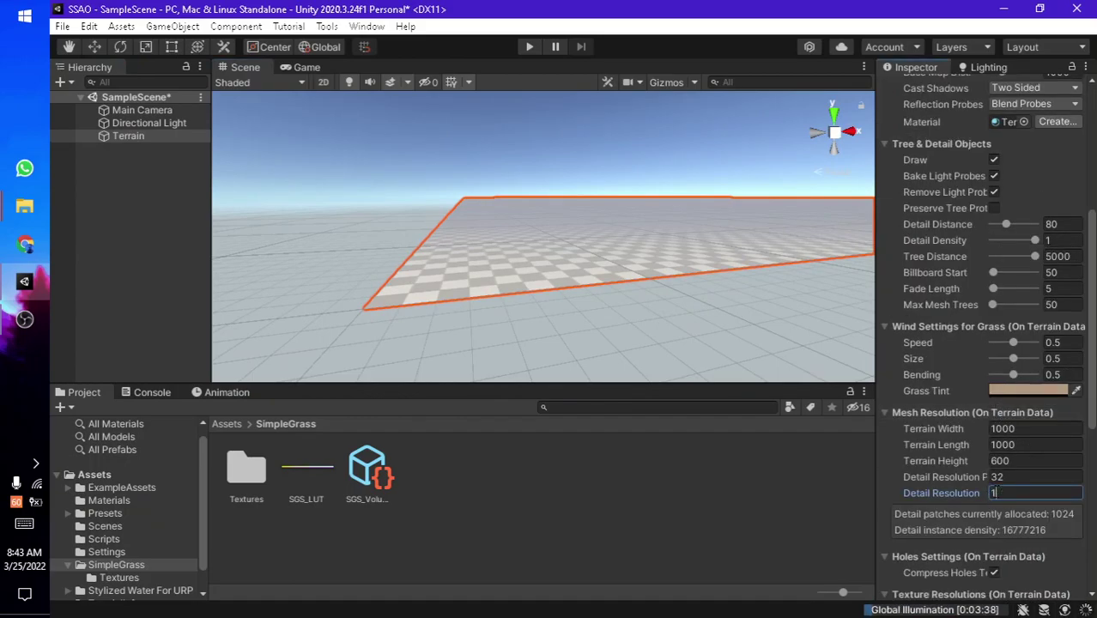
pyautogui.press('Return')
# Step: Set the terrain's Length and Width to 20 units each
pyautogui.click(987, 445)
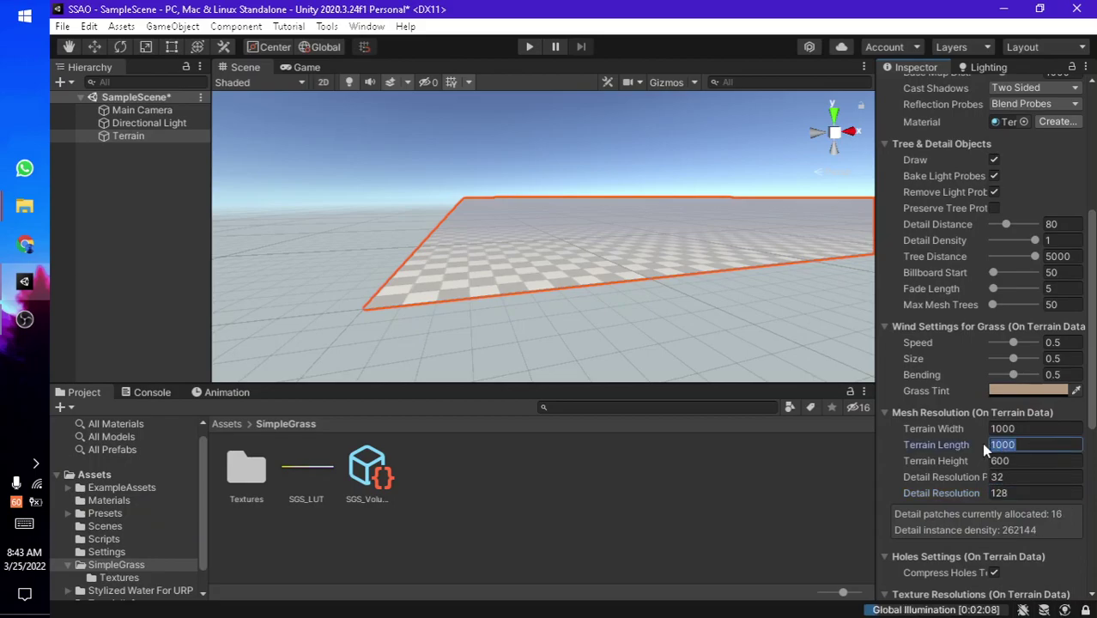
pyautogui.write('20')
pyautogui.press('Return')
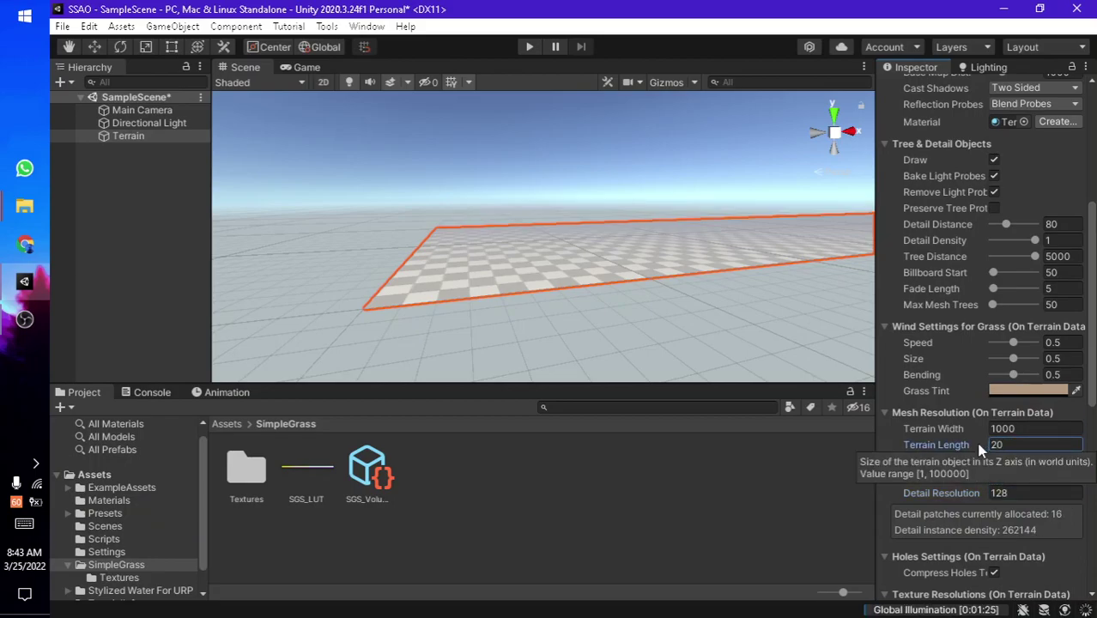
pyautogui.click(1024, 429)
pyautogui.write('20')
pyautogui.press('Return')
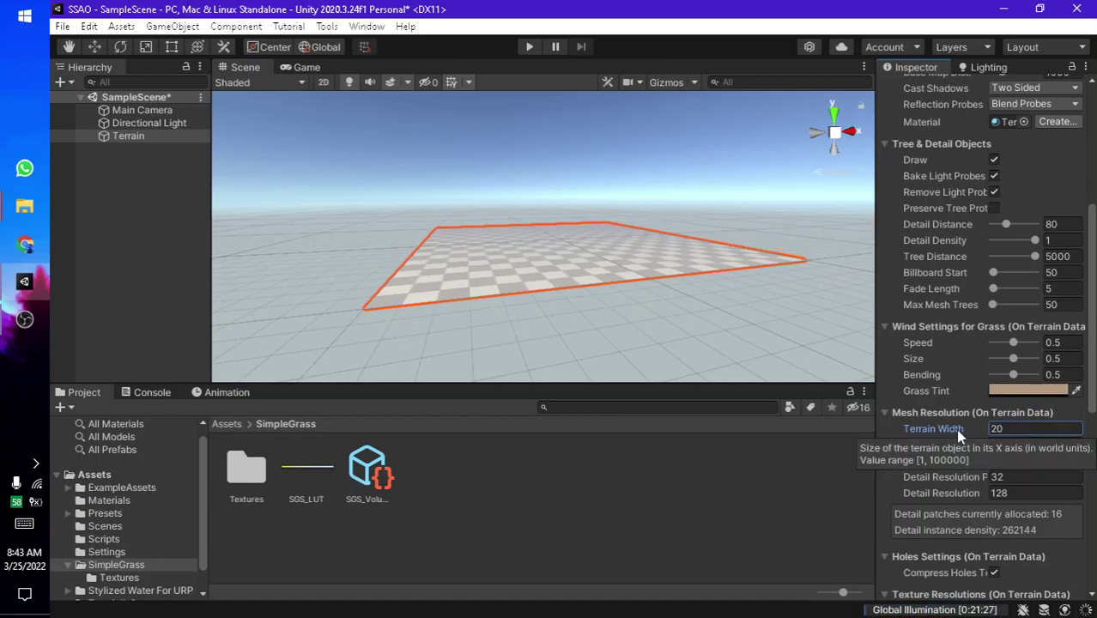
pyautogui.keyDown('alt'); pyautogui.moveTo(614, 305); pyautogui.dragTo(627, 260); pyautogui.keyUp('alt')
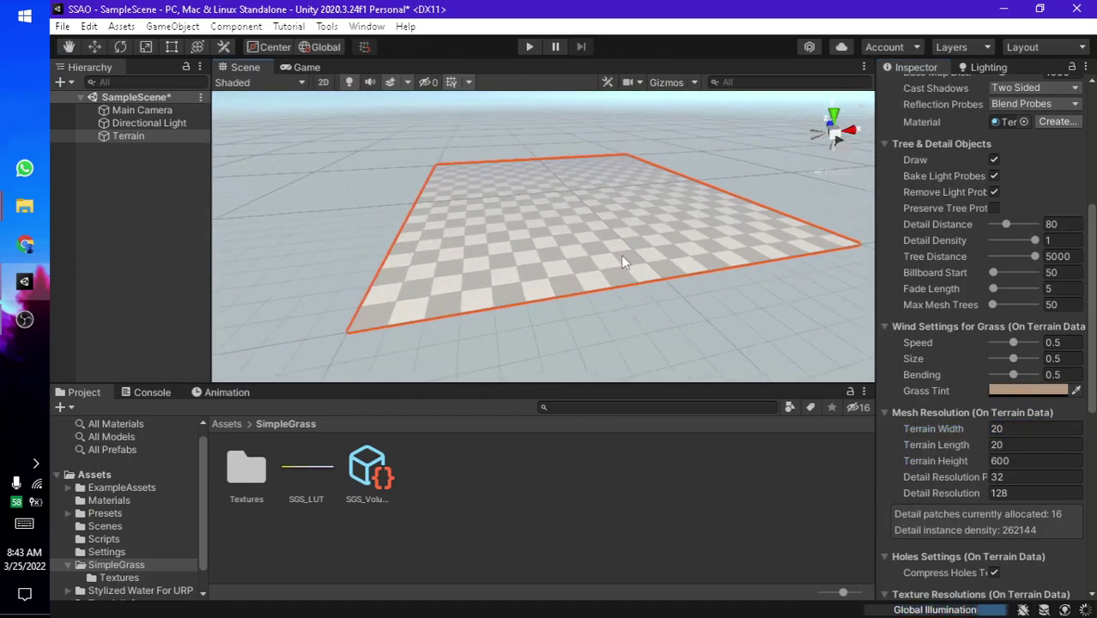
pyautogui.click(142, 110)
pyautogui.moveTo(274, 166)
pyautogui.keyDown('alt'); pyautogui.mouseDown()
pyautogui.moveTo(482, 255)
pyautogui.moveTo(643, 242)
pyautogui.mouseUp(); pyautogui.keyUp('alt')
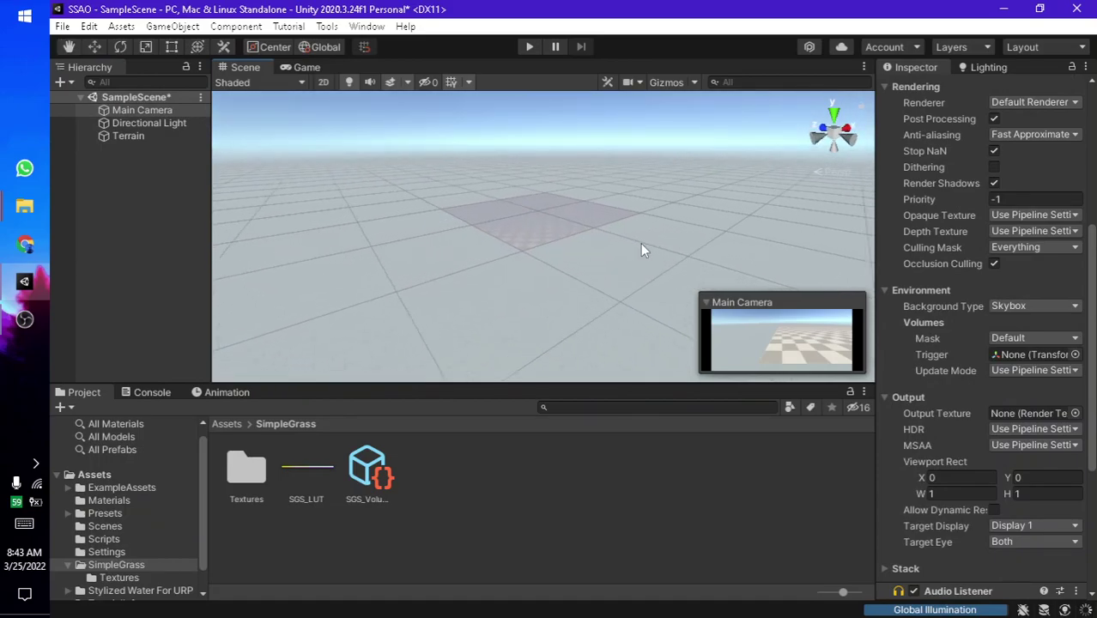
# Step: Move the terrain toward the camera along Z, checking it in the Game view
pyautogui.scroll(2, 620, 247)
pyautogui.scroll(2, 618, 240)
pyautogui.scroll(2, 627, 228)
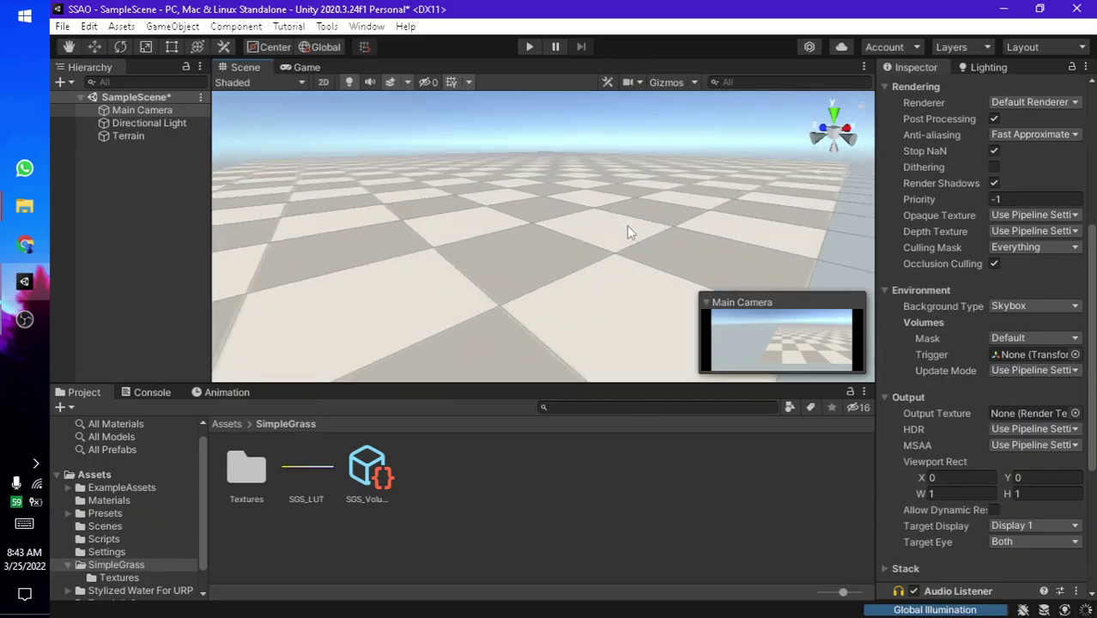
pyautogui.scroll(2, 644, 210)
pyautogui.doubleClick(110, 136)
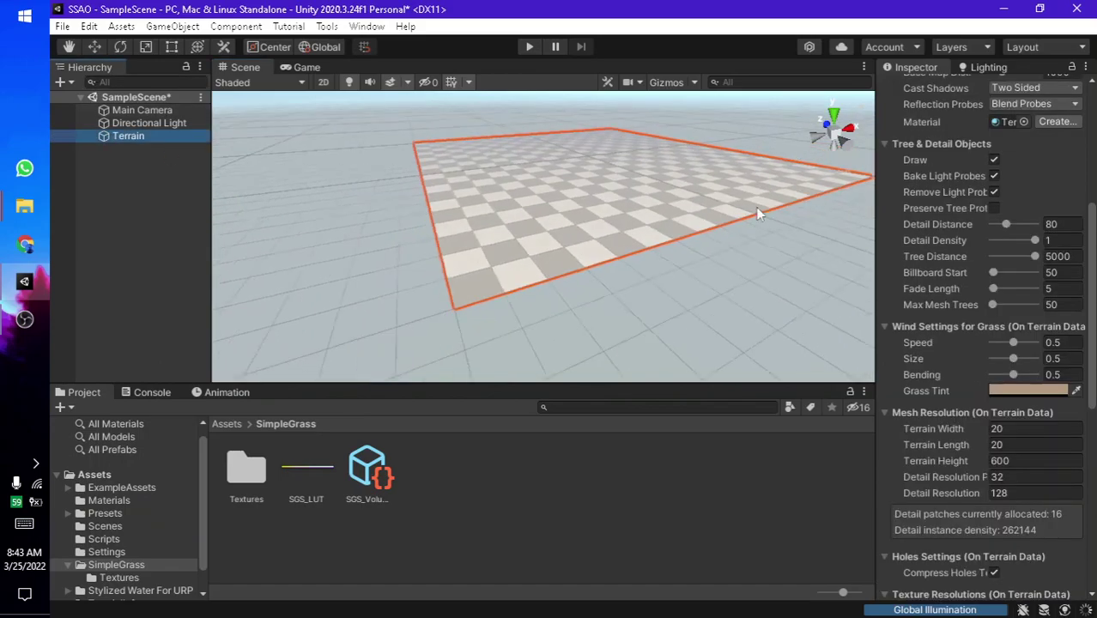
pyautogui.press('w')
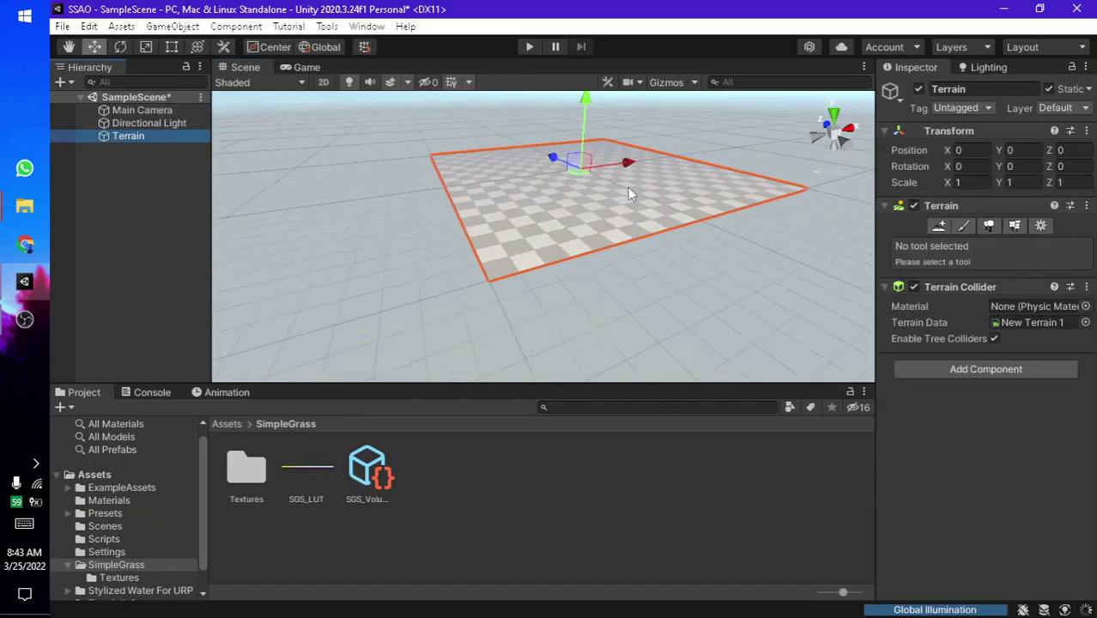
pyautogui.moveTo(628, 188); pyautogui.dragTo(659, 165, button='right')
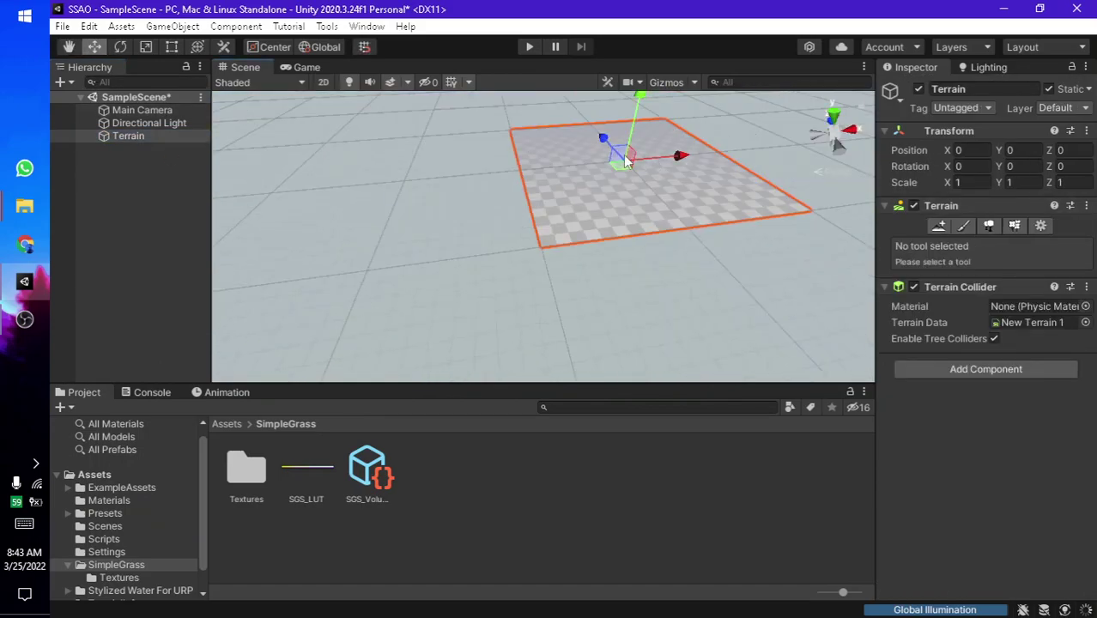
pyautogui.moveTo(614, 155)
pyautogui.mouseDown()
pyautogui.moveTo(758, 264)
pyautogui.moveTo(558, 296)
pyautogui.mouseUp()
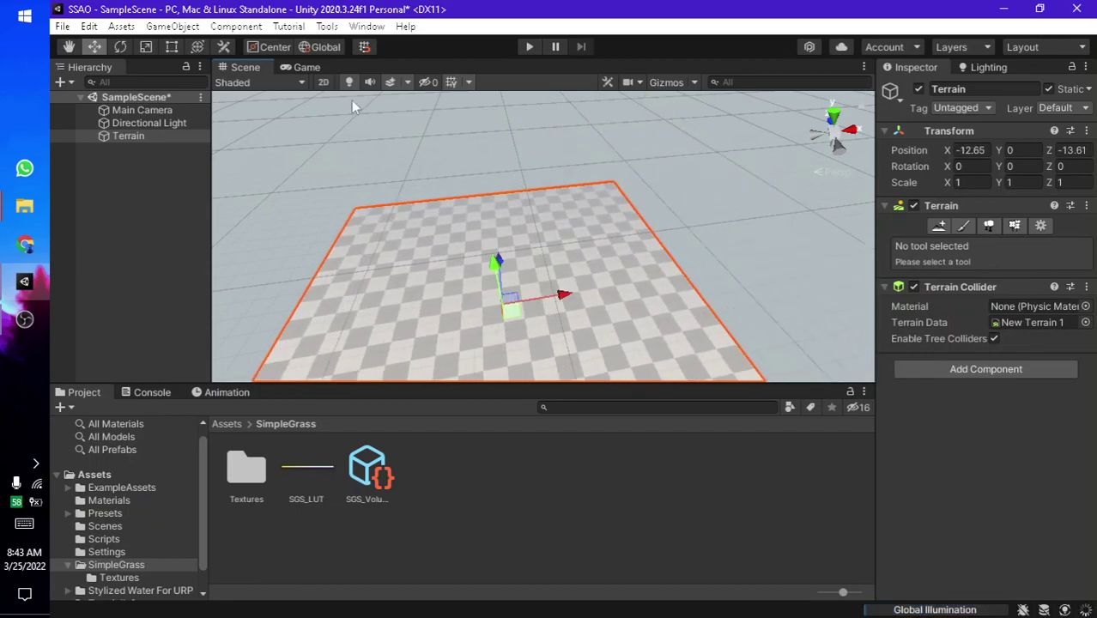
pyautogui.click(302, 68)
pyautogui.click(246, 67)
# Step: Slide the terrain left along X until it sits at X -14.06, Z -15.45
pyautogui.scroll(3, 576, 228)
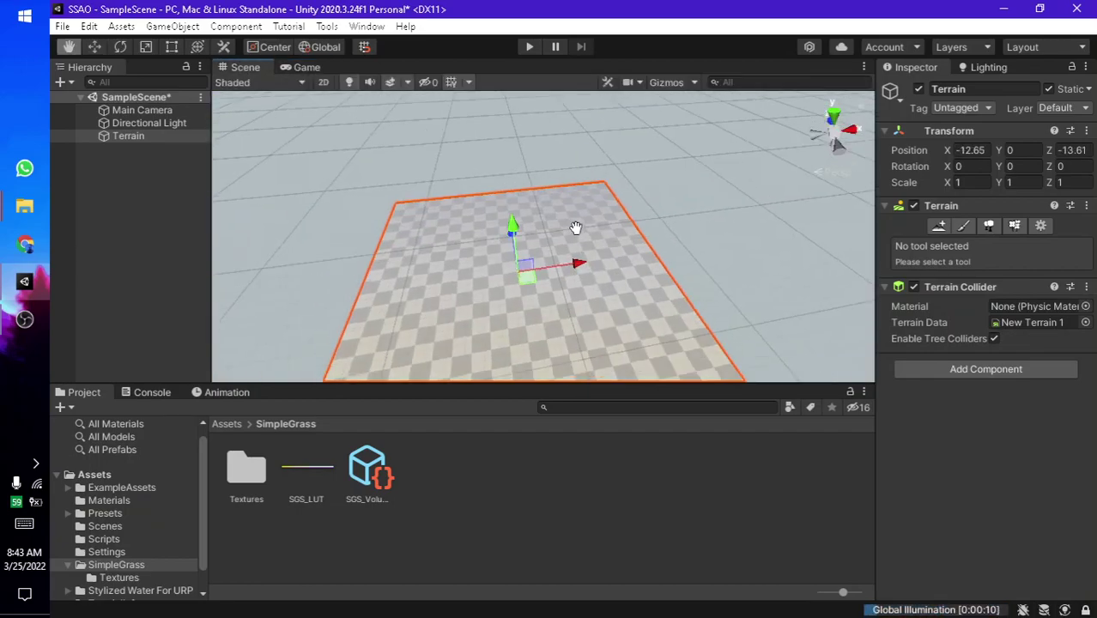
pyautogui.scroll(2, 589, 184)
pyautogui.scroll(2, 611, 155)
pyautogui.moveTo(611, 156)
pyautogui.mouseDown()
pyautogui.moveTo(541, 157)
pyautogui.moveTo(400, 88)
pyautogui.mouseUp()
pyautogui.click(302, 68)
pyautogui.click(245, 67)
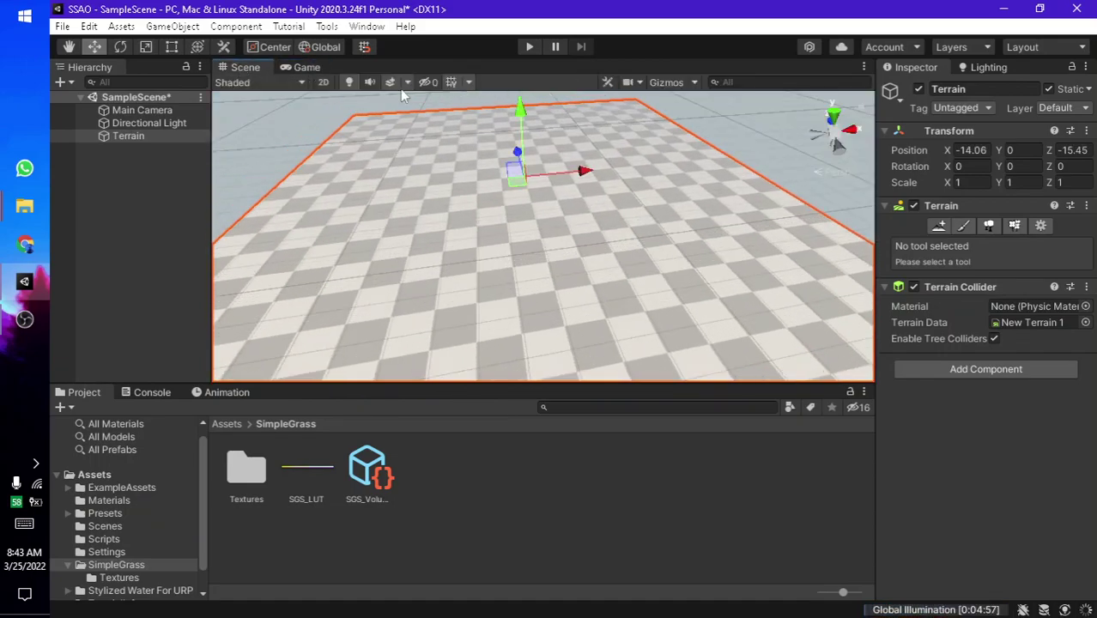
pyautogui.click(302, 68)
pyautogui.click(244, 67)
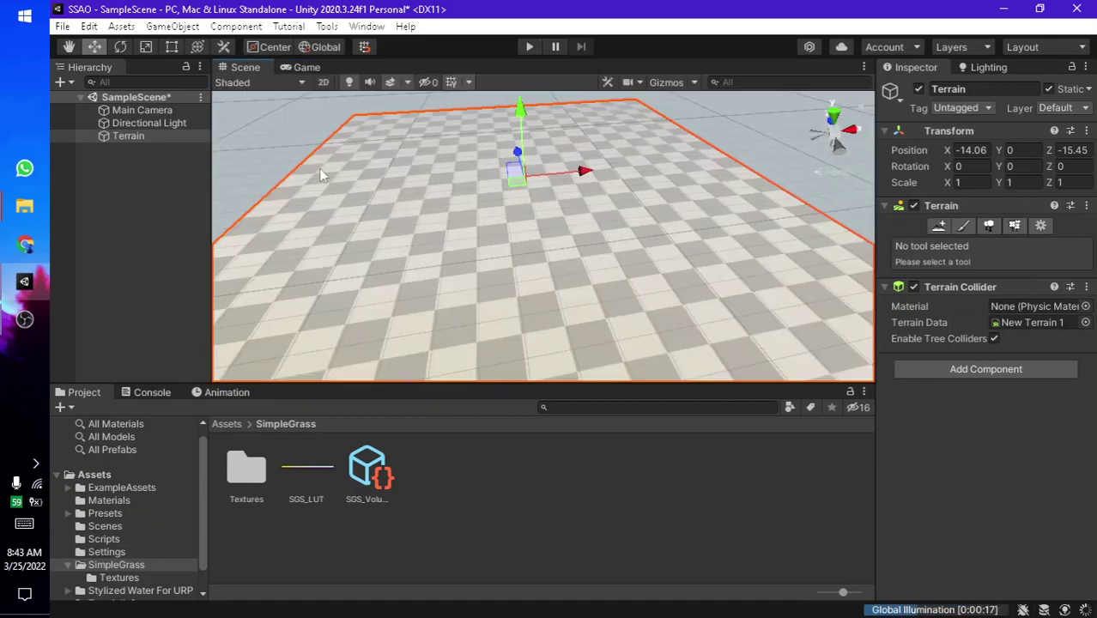
pyautogui.doubleClick(141, 110)
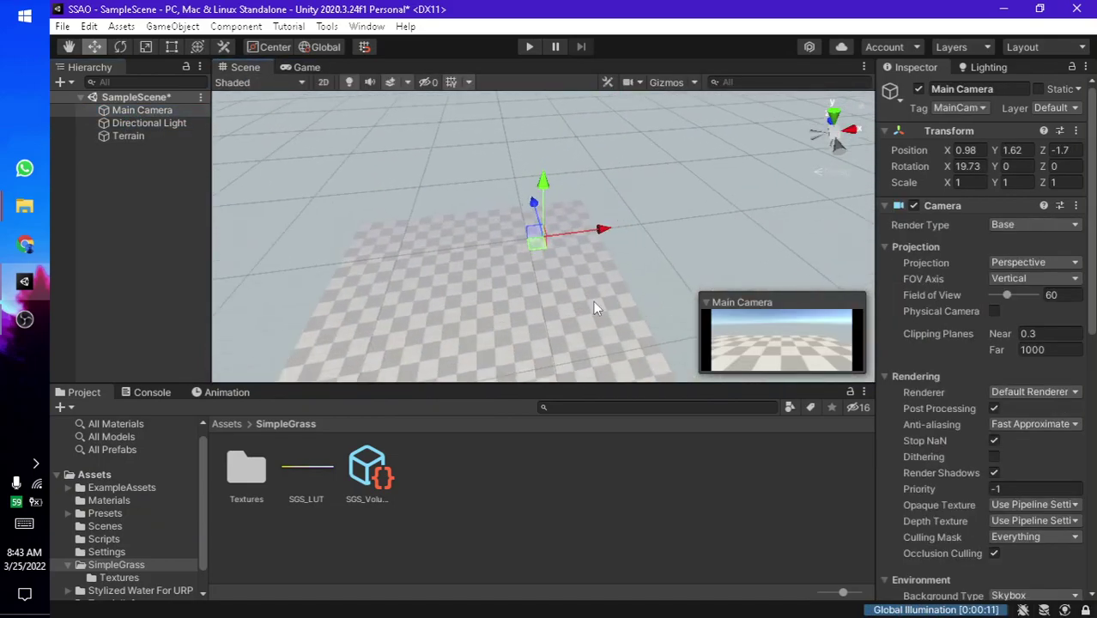
# Step: Move the Main Camera back beside the terrain to X -4.45, Z -9.95
pyautogui.scroll(-5, 593, 301)
pyautogui.scroll(-5, 611, 294)
pyautogui.moveTo(619, 285)
pyautogui.mouseDown(button='right')
pyautogui.moveTo(568, 219)
pyautogui.moveTo(582, 213)
pyautogui.moveTo(576, 200)
pyautogui.mouseUp(button='right')
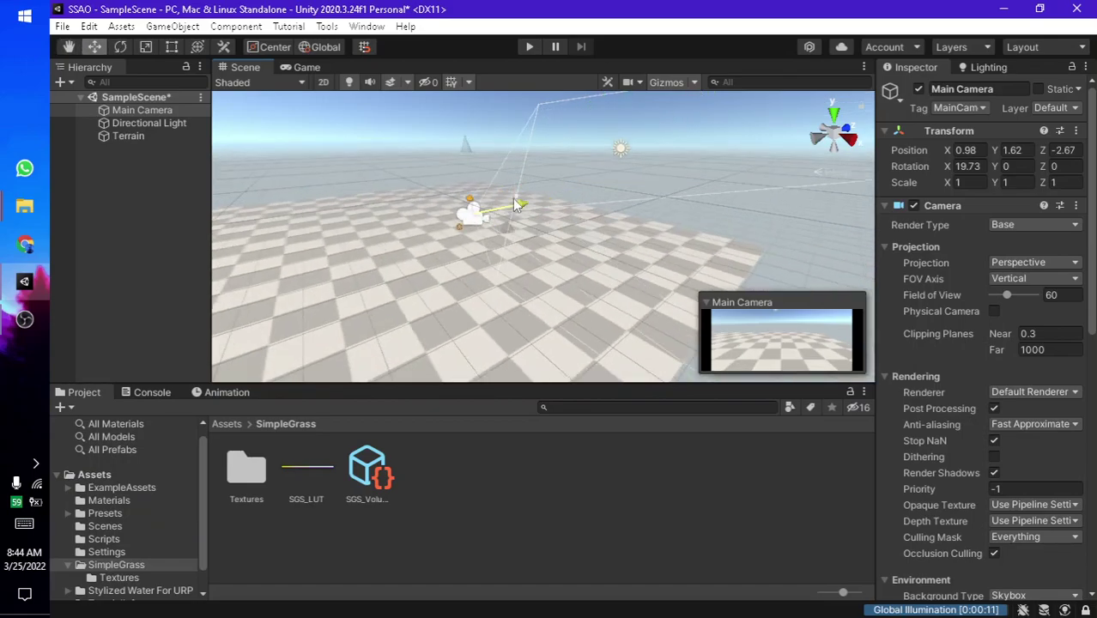
pyautogui.moveTo(575, 200); pyautogui.dragTo(550, 214)
pyautogui.moveTo(549, 215); pyautogui.dragTo(694, 217, button='right')
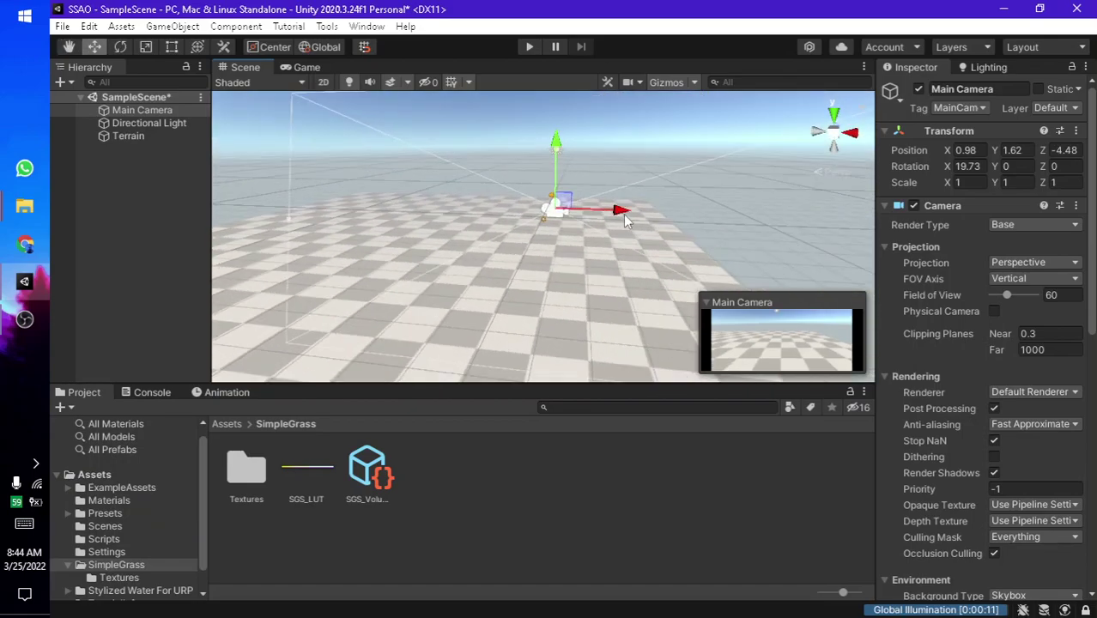
pyautogui.moveTo(615, 210); pyautogui.dragTo(453, 210)
pyautogui.moveTo(571, 225); pyautogui.dragTo(336, 210, button='right')
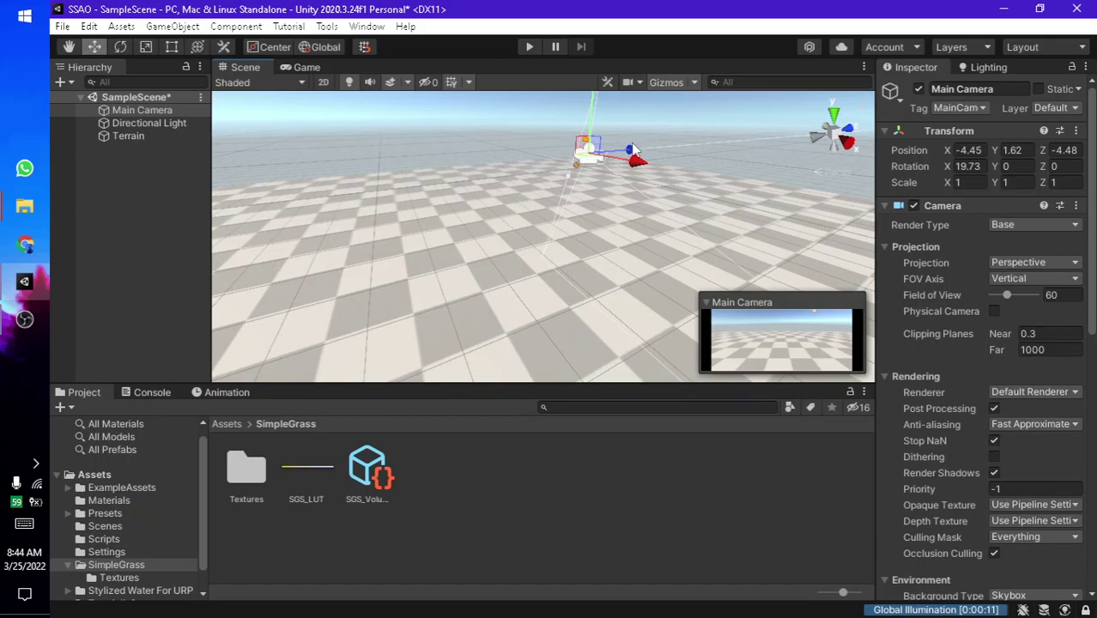
pyautogui.moveTo(636, 151); pyautogui.dragTo(410, 185)
pyautogui.moveTo(413, 191); pyautogui.dragTo(776, 201, button='right')
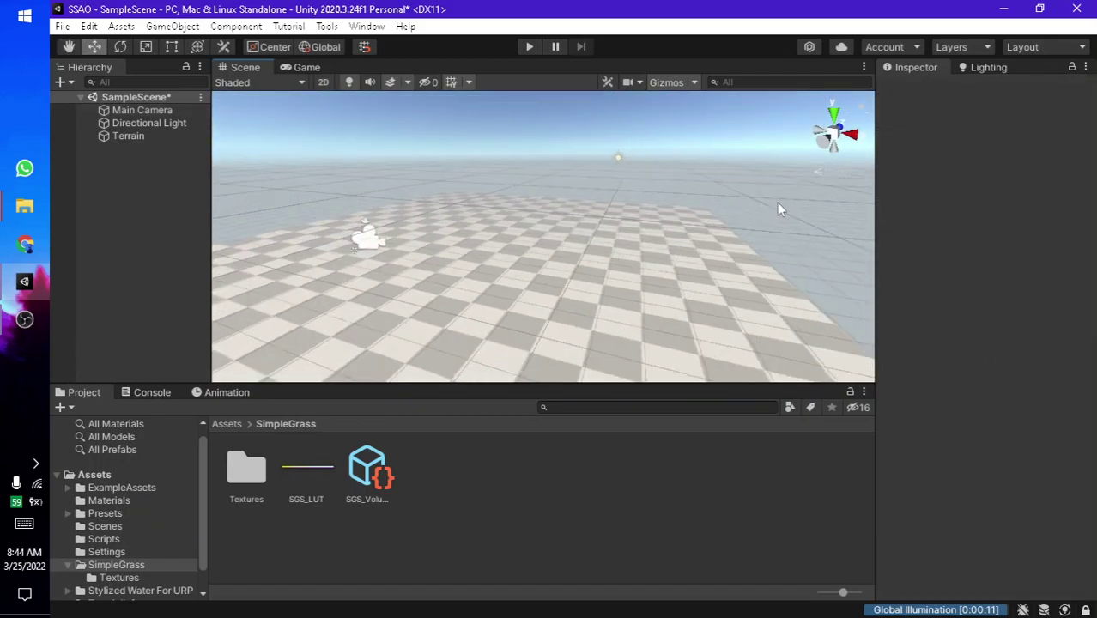
# Step: Select the terrain, switch to Paint Details and open the Edit Details menu
pyautogui.click(648, 300)
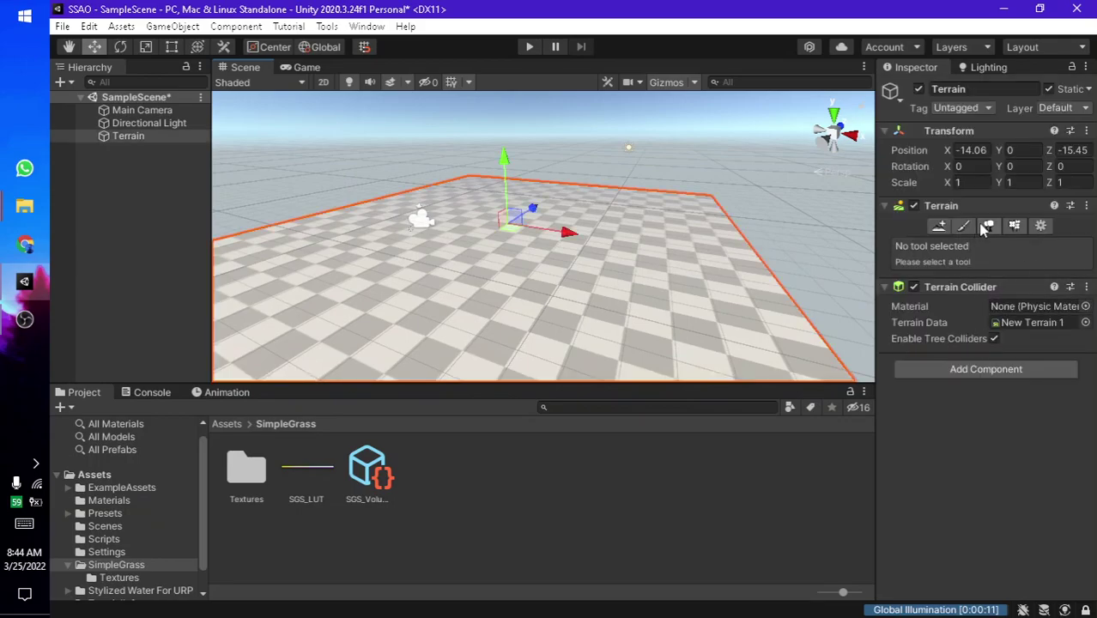
pyautogui.click(1013, 228)
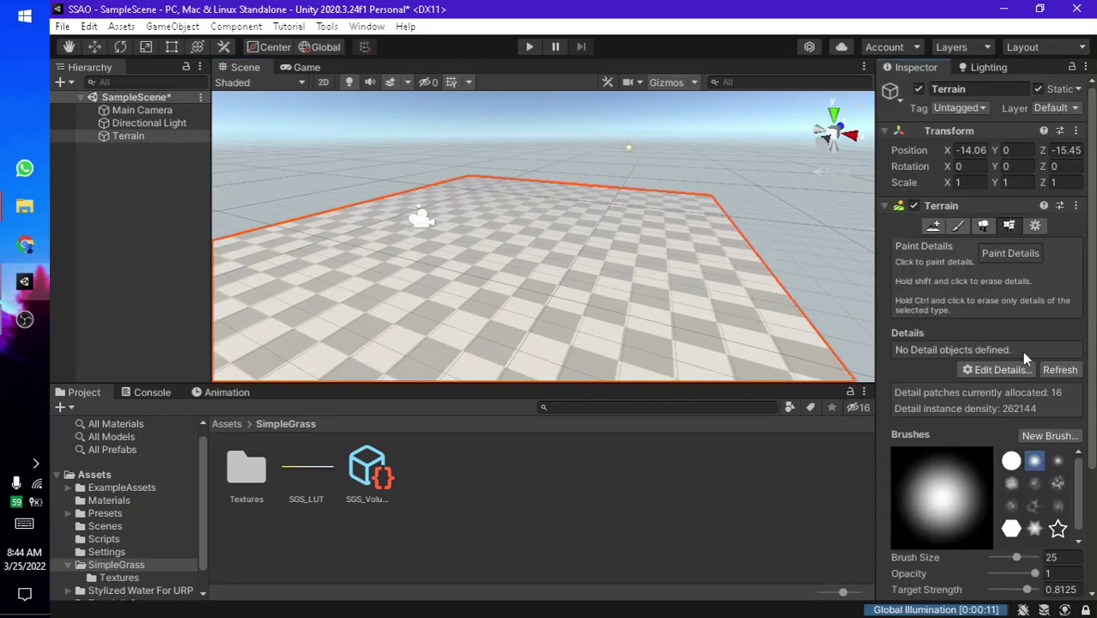
pyautogui.click(989, 369)
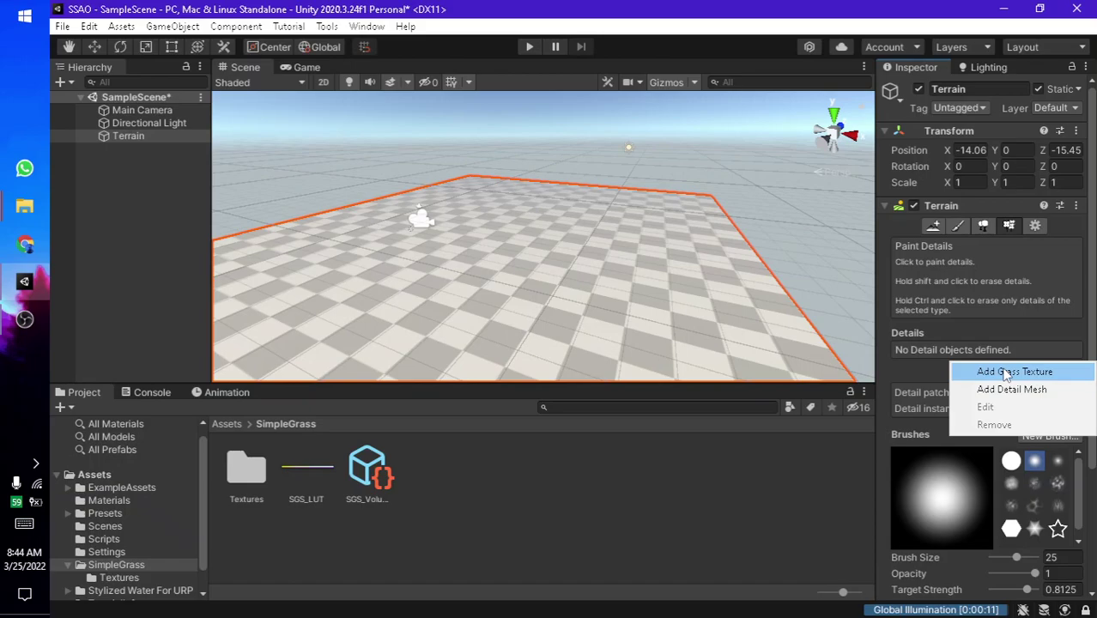
# Step: Start an Add Grass Texture detail using GrassThin as its detail texture
pyautogui.click(1006, 375)
pyautogui.click(1047, 199)
pyautogui.write('gra')
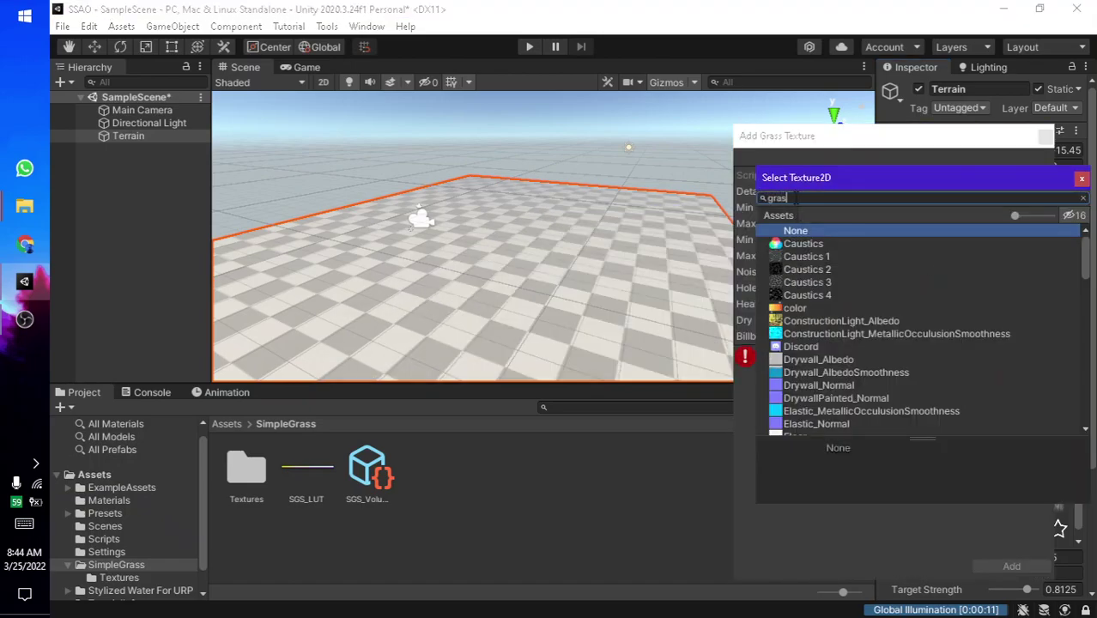
pyautogui.write('ss')
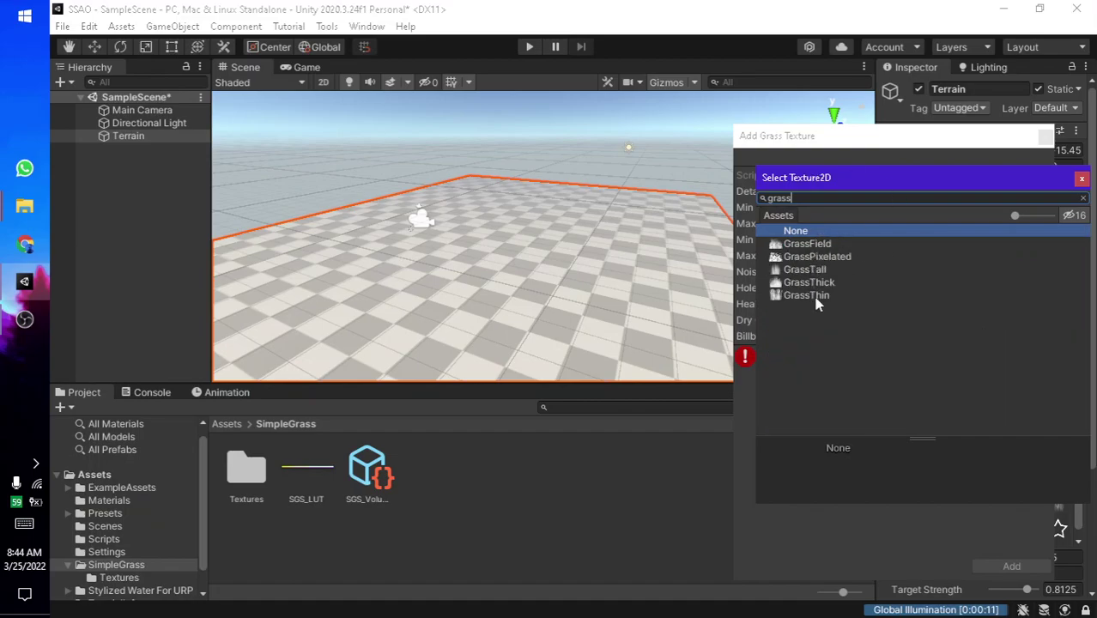
pyautogui.click(817, 246)
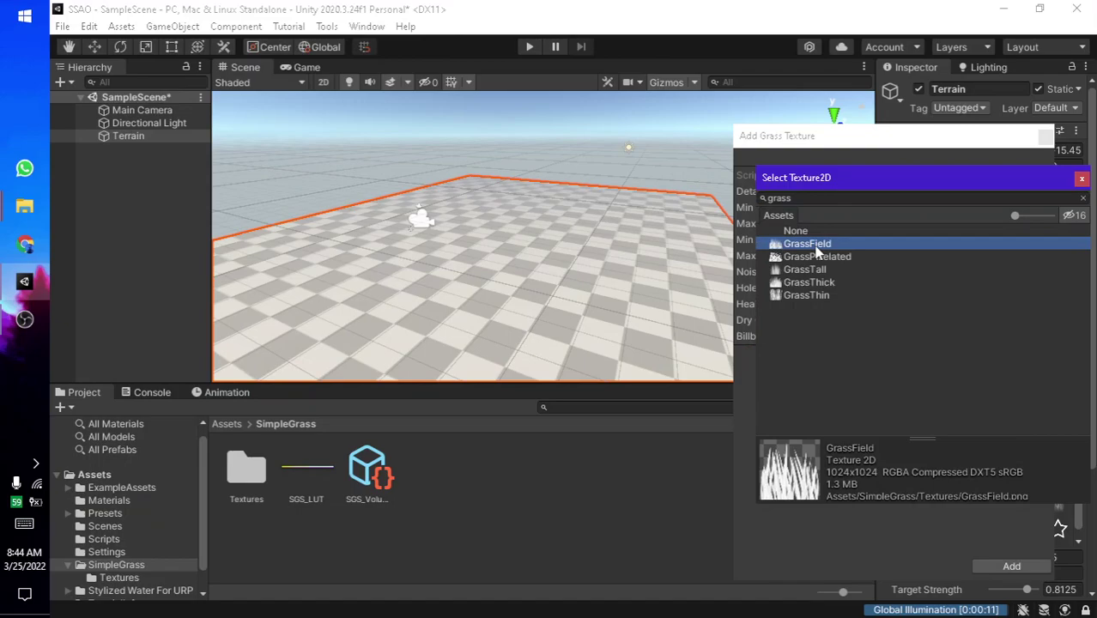
pyautogui.click(805, 297)
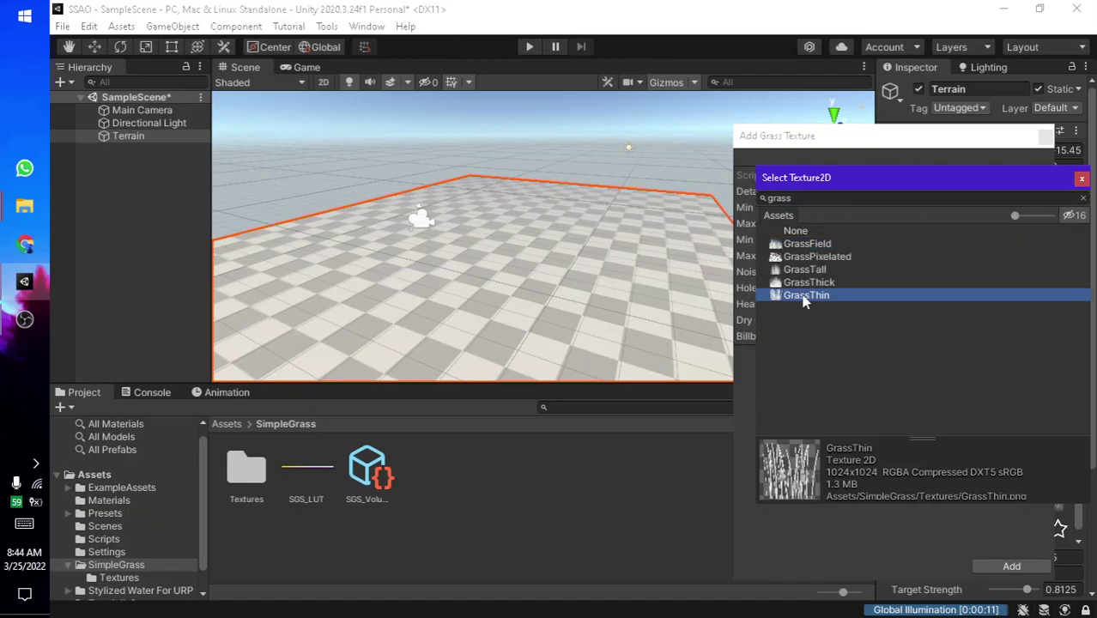
pyautogui.doubleClick(805, 297)
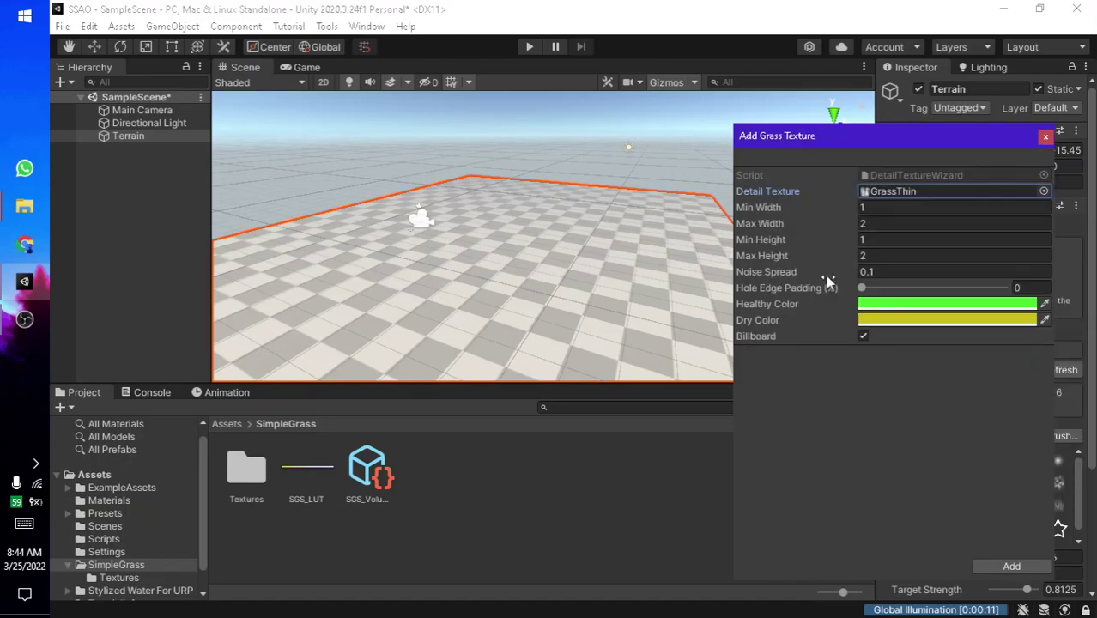
# Step: Change the grass detail's Dry Color to yellow-green B7E513
pyautogui.moveTo(923, 143); pyautogui.dragTo(864, 129)
pyautogui.click(970, 307)
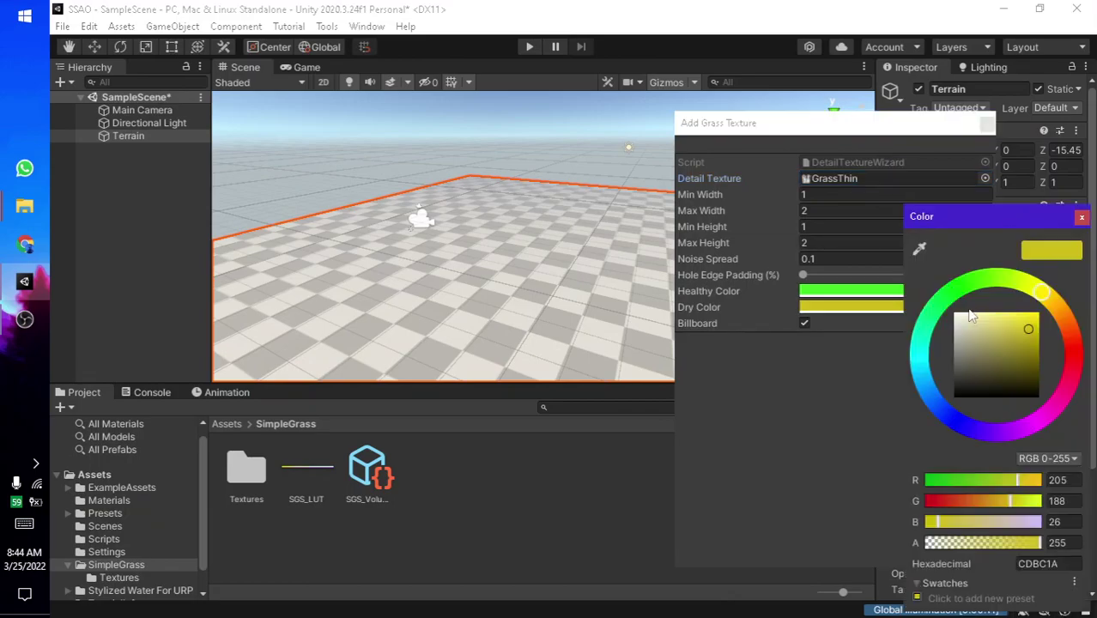
pyautogui.moveTo(1036, 295); pyautogui.dragTo(1020, 297)
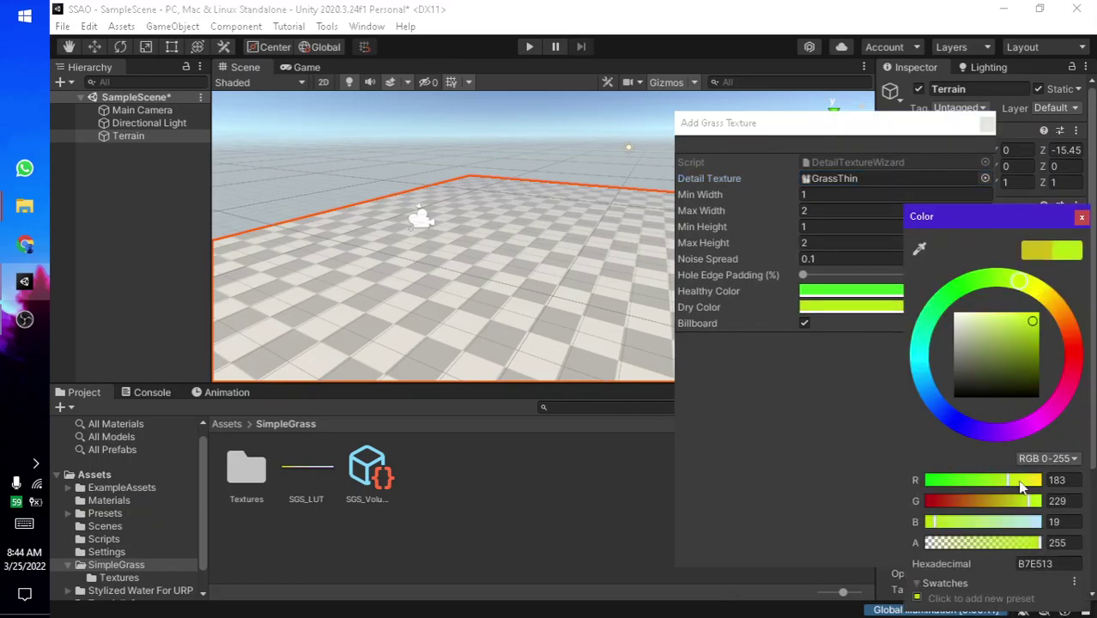
pyautogui.click(1082, 217)
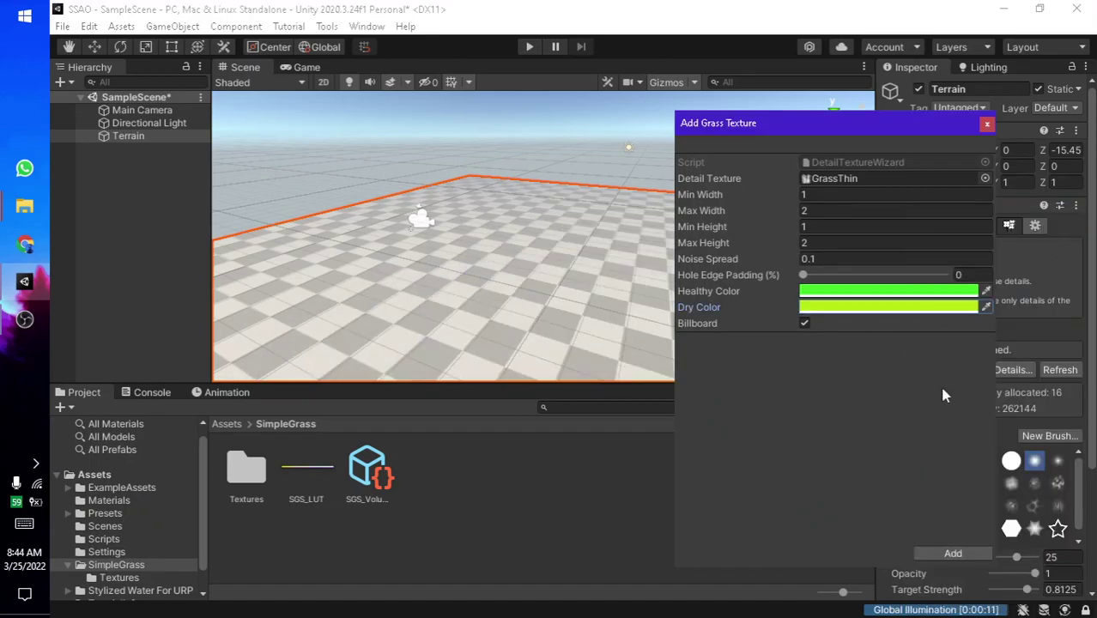
# Step: Add the GrassThin detail to the terrain and set Detail Resolution to 64
pyautogui.click(953, 553)
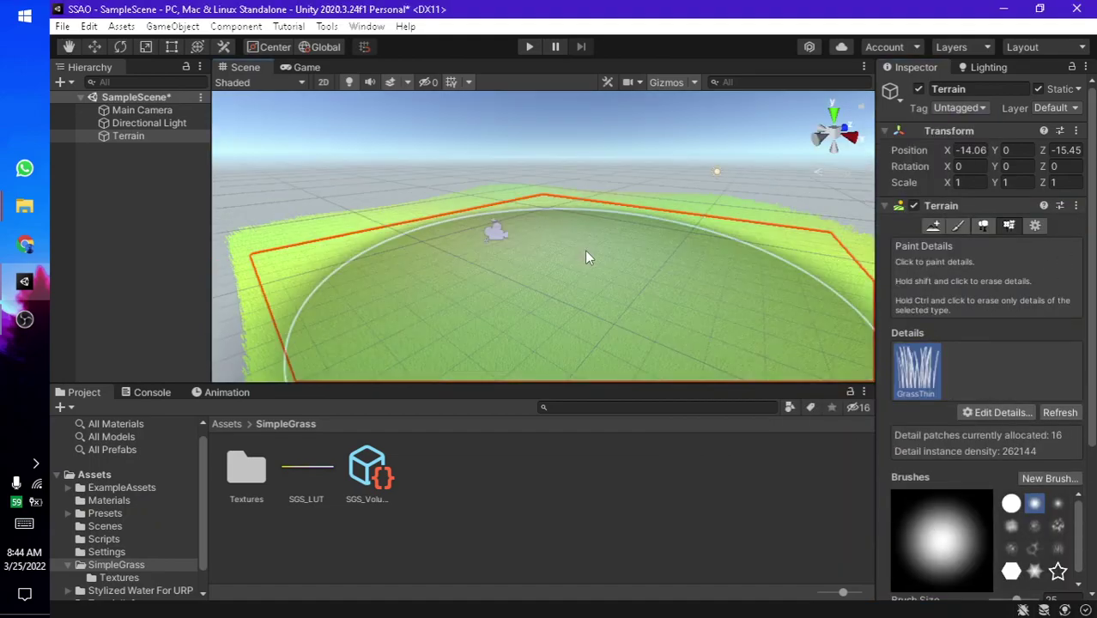
pyautogui.moveTo(639, 155)
pyautogui.mouseDown(button='right')
pyautogui.moveTo(721, 179)
pyautogui.moveTo(724, 210)
pyautogui.moveTo(704, 225)
pyautogui.mouseUp(button='right')
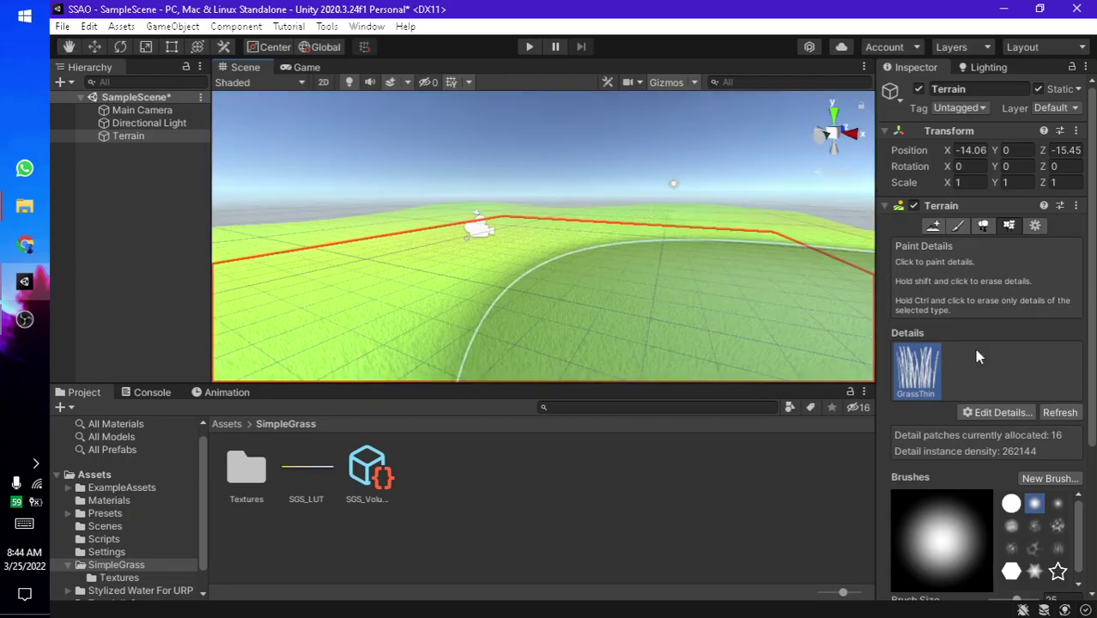
pyautogui.scroll(-10, 995, 412)
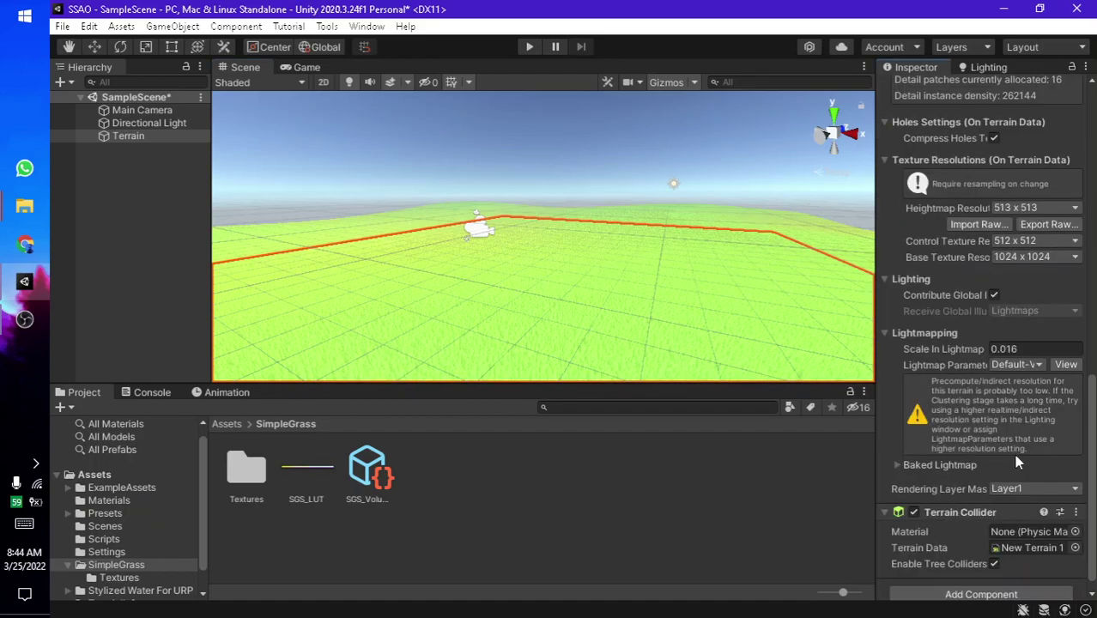
pyautogui.scroll(5, 1014, 454)
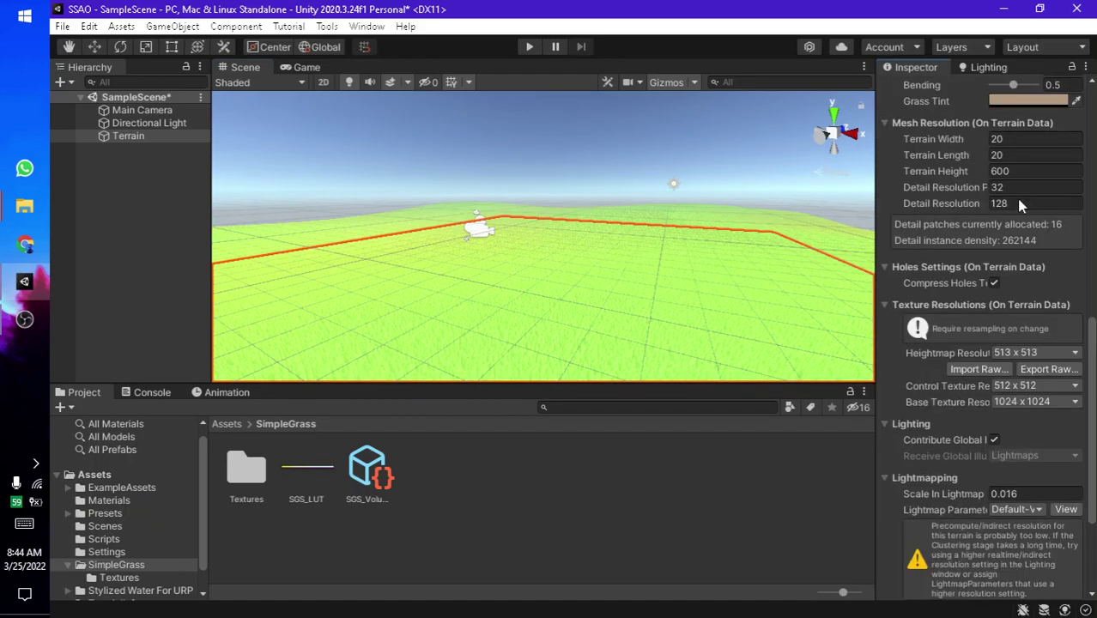
pyautogui.click(1015, 201)
pyautogui.write('6')
pyautogui.write('4')
pyautogui.press('Return')
pyautogui.moveTo(628, 214); pyautogui.dragTo(664, 320, button='right')
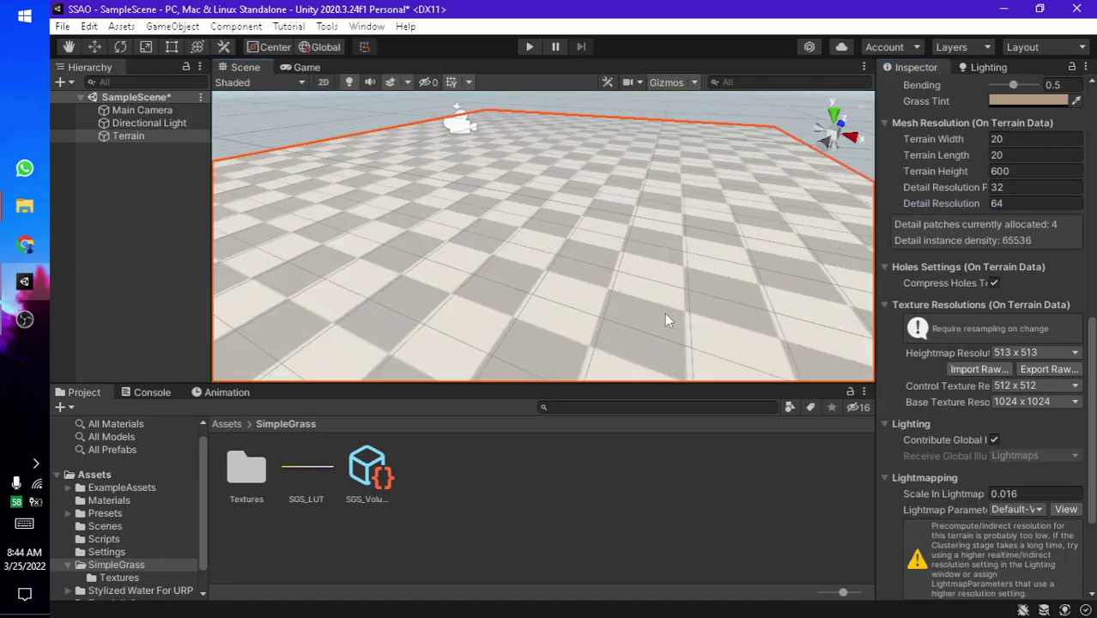
pyautogui.scroll(10, 974, 274)
# Step: Paint GrassThin across the terrain with the Paint Details tool
pyautogui.click(983, 225)
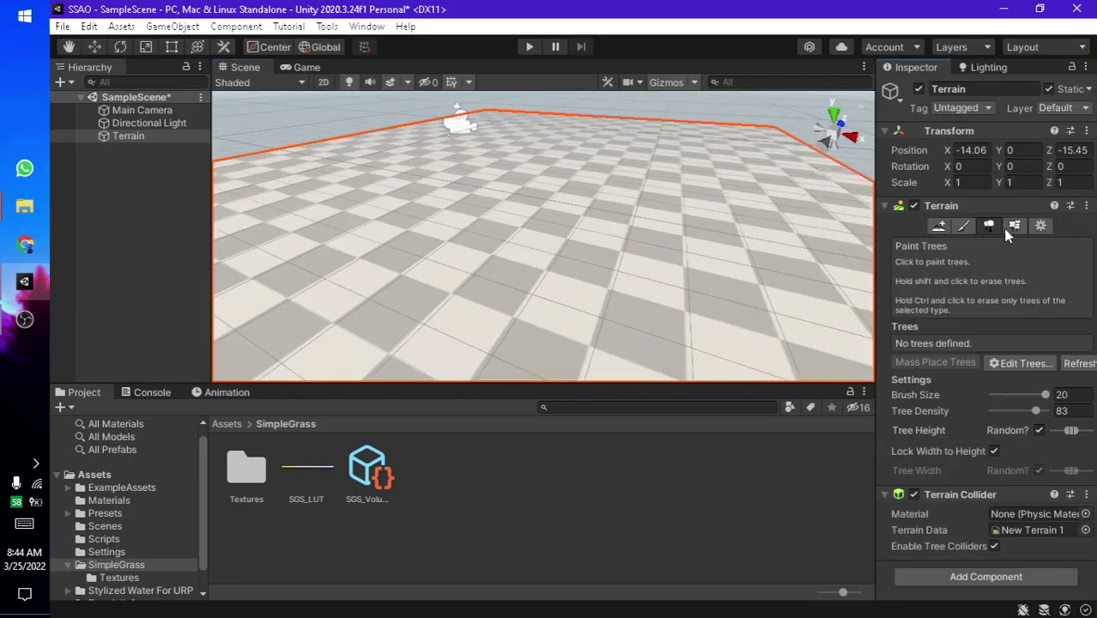
pyautogui.click(1009, 226)
pyautogui.moveTo(624, 159); pyautogui.dragTo(704, 120)
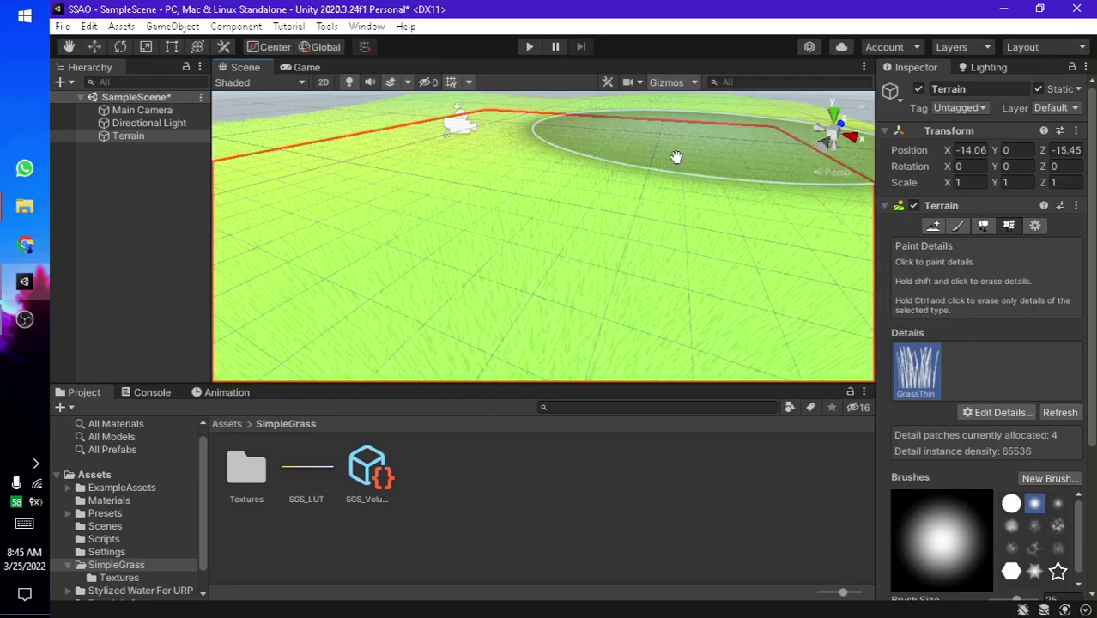
pyautogui.moveTo(704, 120); pyautogui.dragTo(718, 133, button='middle')
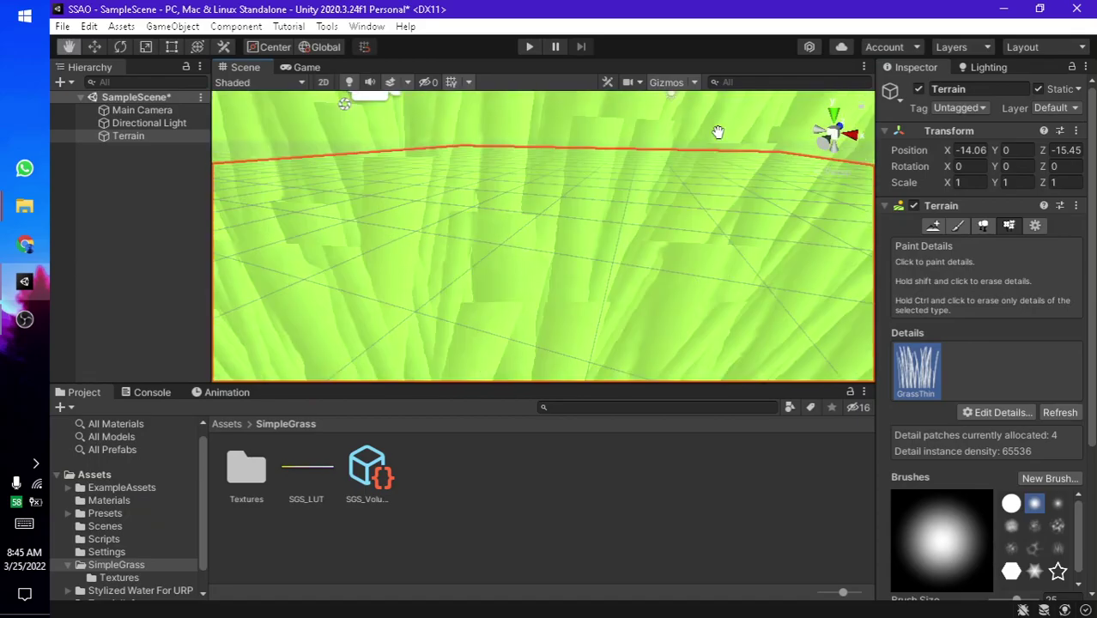
# Step: Preview the grass in the Game view, then raise Detail Resolution to allocate 16 patches
pyautogui.click(307, 67)
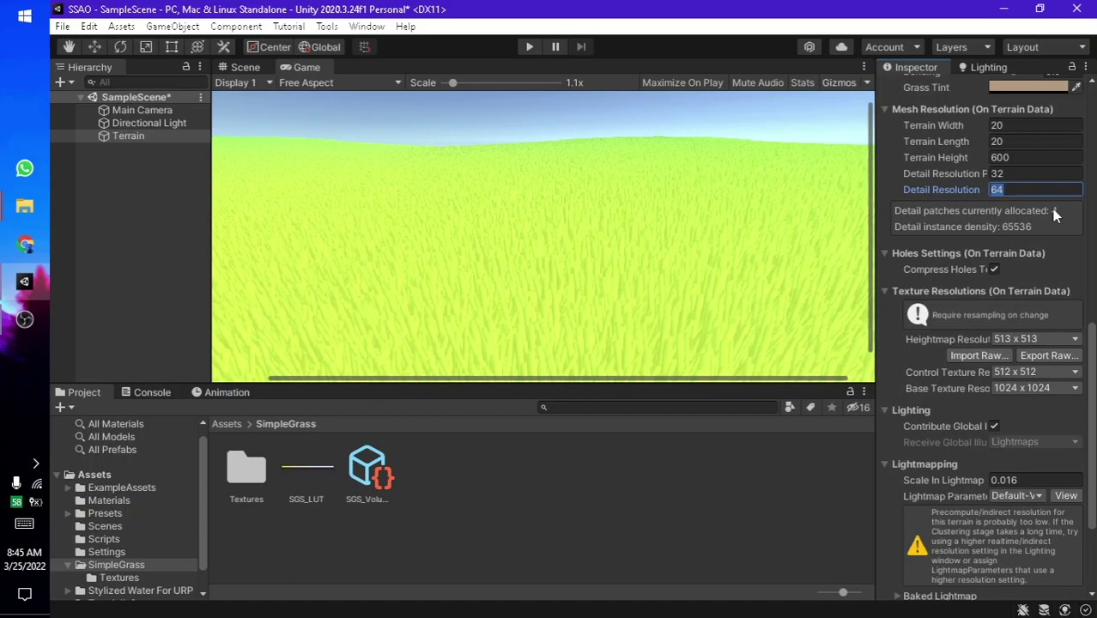
pyautogui.write('1')
pyautogui.press('Return')
# Step: Add a GrassTall grass detail with a bright yellow FBE944 dry colour
pyautogui.click(1010, 226)
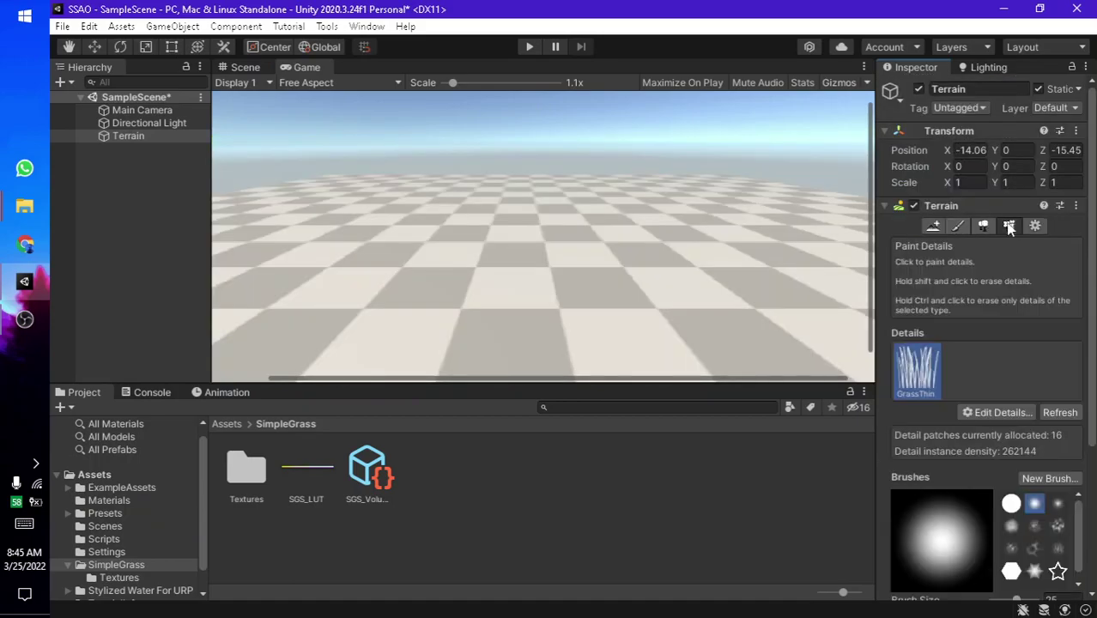
pyautogui.click(996, 412)
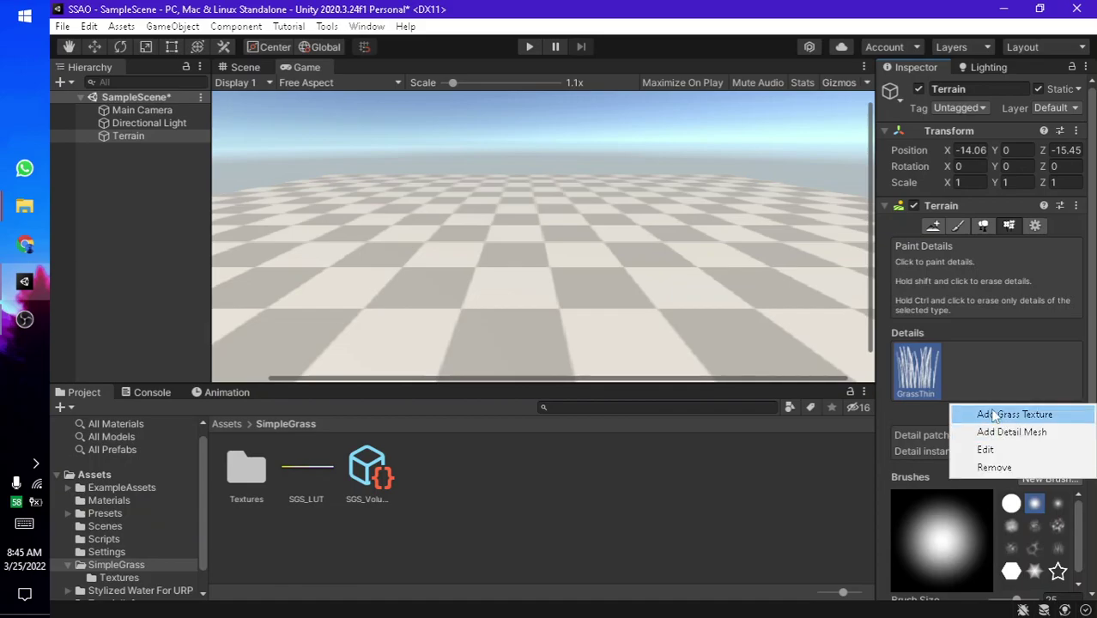
pyautogui.click(979, 413)
pyautogui.click(984, 178)
pyautogui.write('grass')
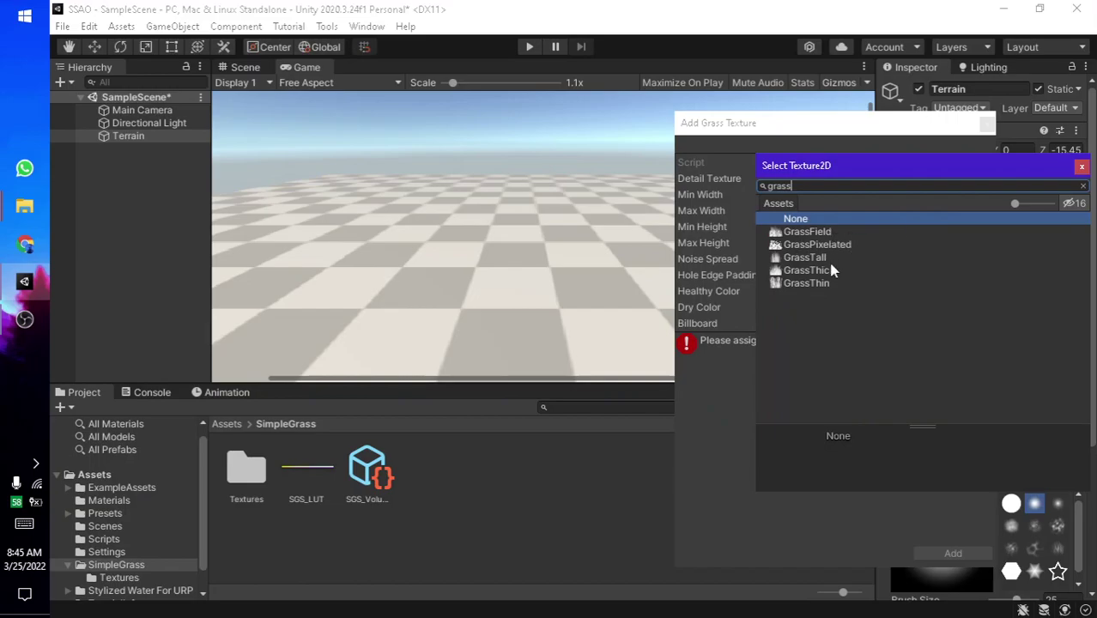
pyautogui.doubleClick(827, 258)
pyautogui.click(889, 306)
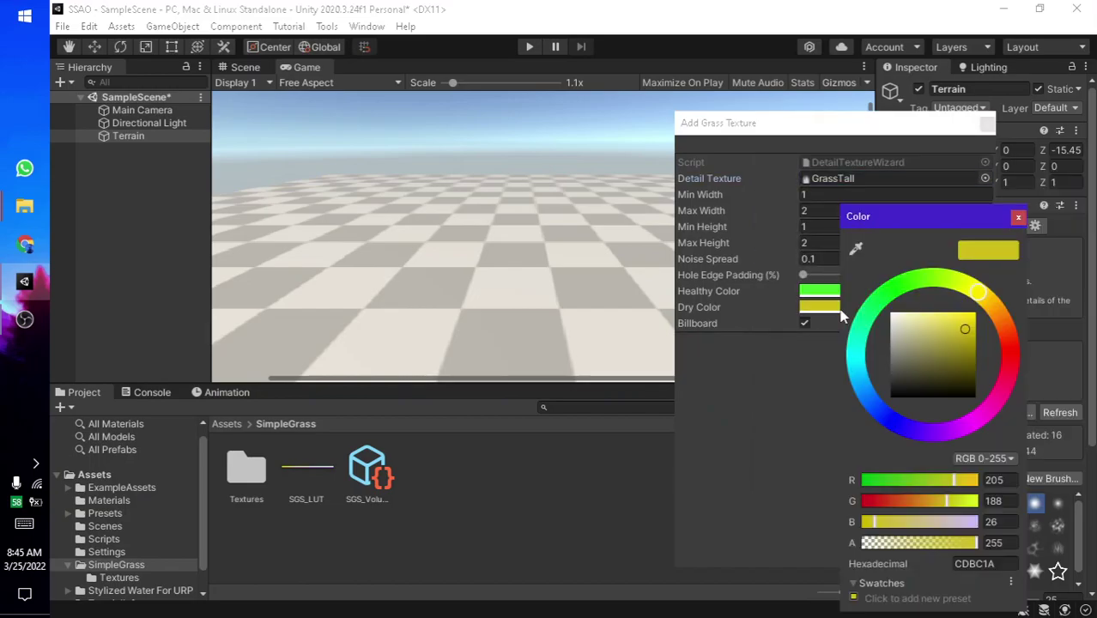
pyautogui.moveTo(957, 339); pyautogui.dragTo(953, 314)
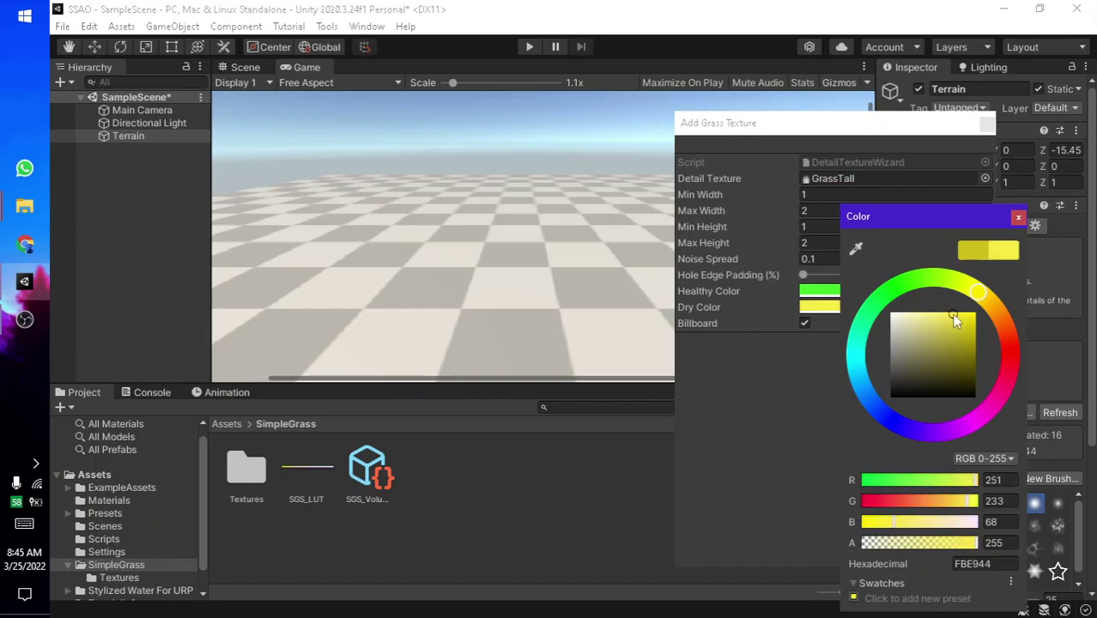
pyautogui.click(1019, 217)
pyautogui.click(951, 556)
# Step: Paint GrassTall across the terrain and preview the dense grass in the Game view
pyautogui.click(965, 371)
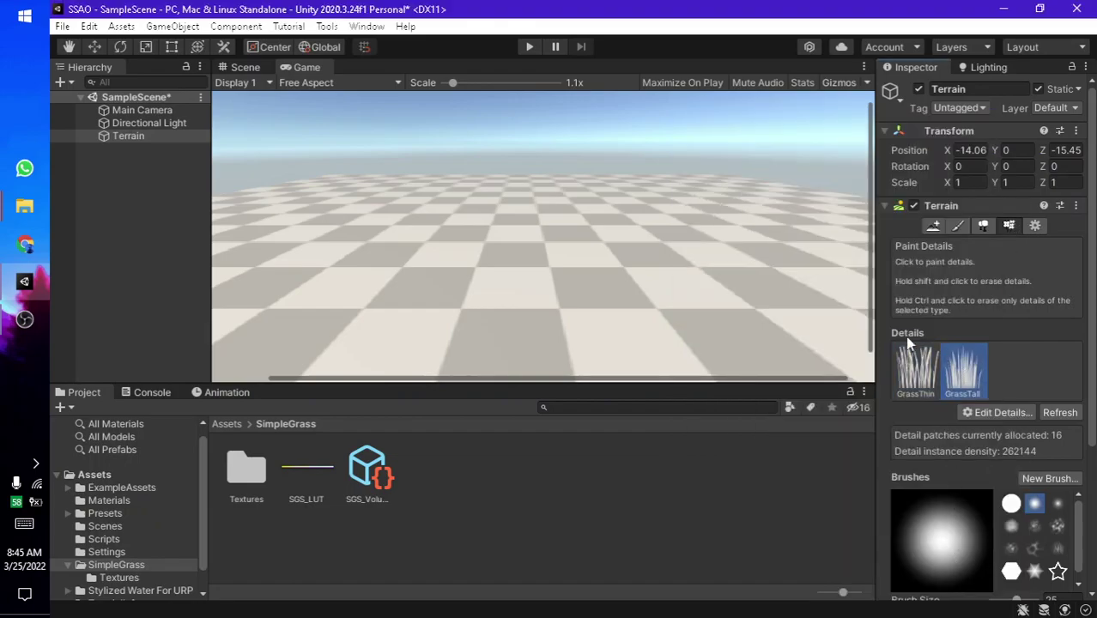
pyautogui.click(258, 69)
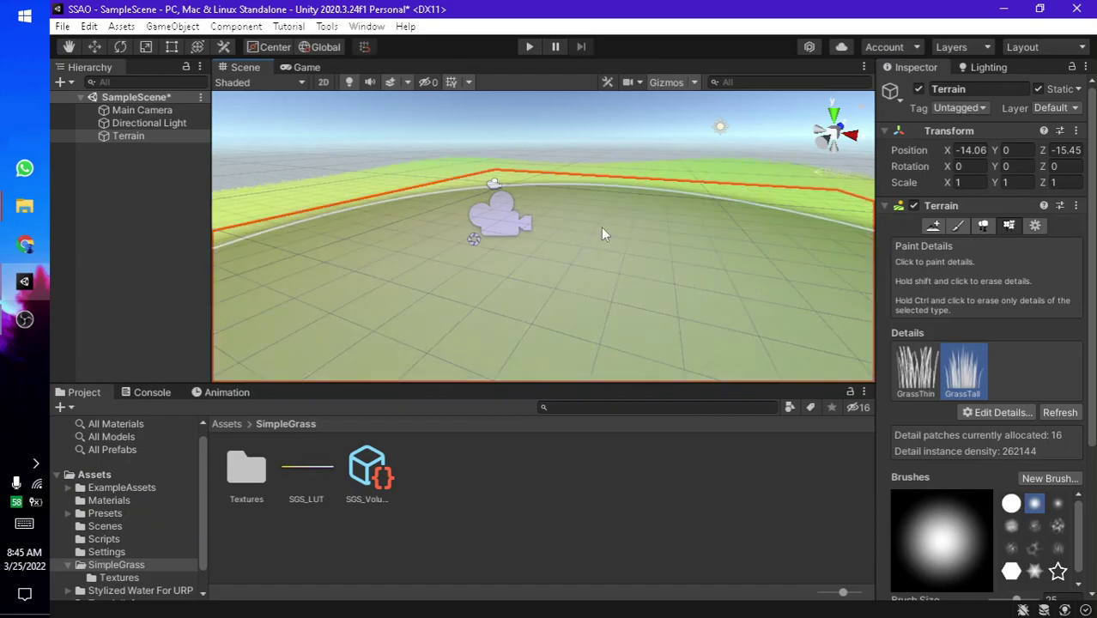
pyautogui.moveTo(573, 268); pyautogui.dragTo(673, 206)
pyautogui.moveTo(673, 206); pyautogui.dragTo(678, 129, button='right')
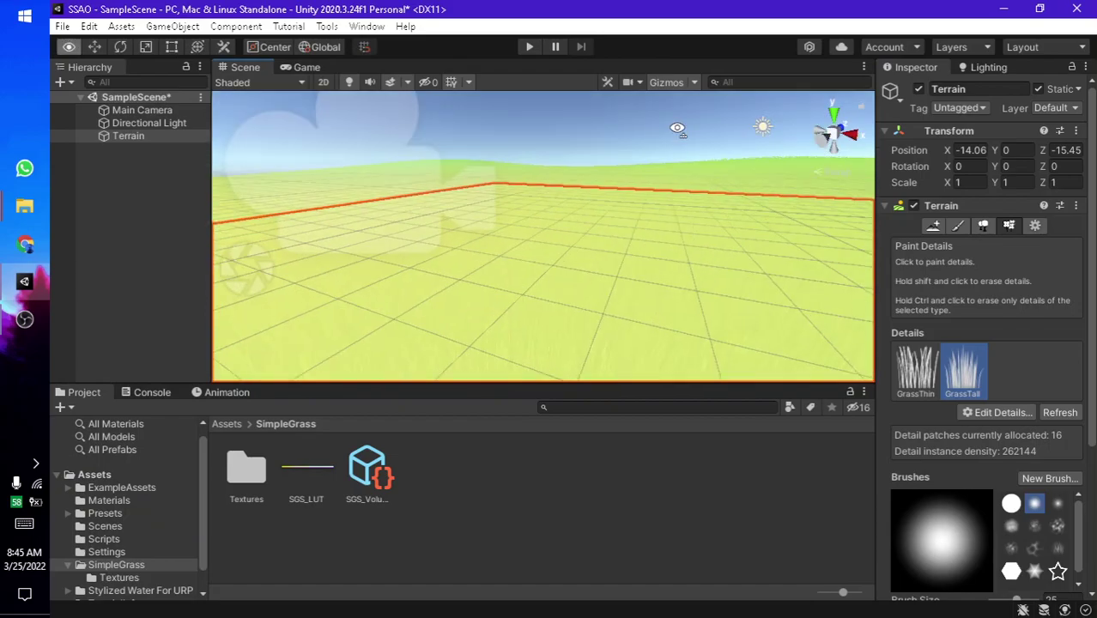
pyautogui.click(310, 69)
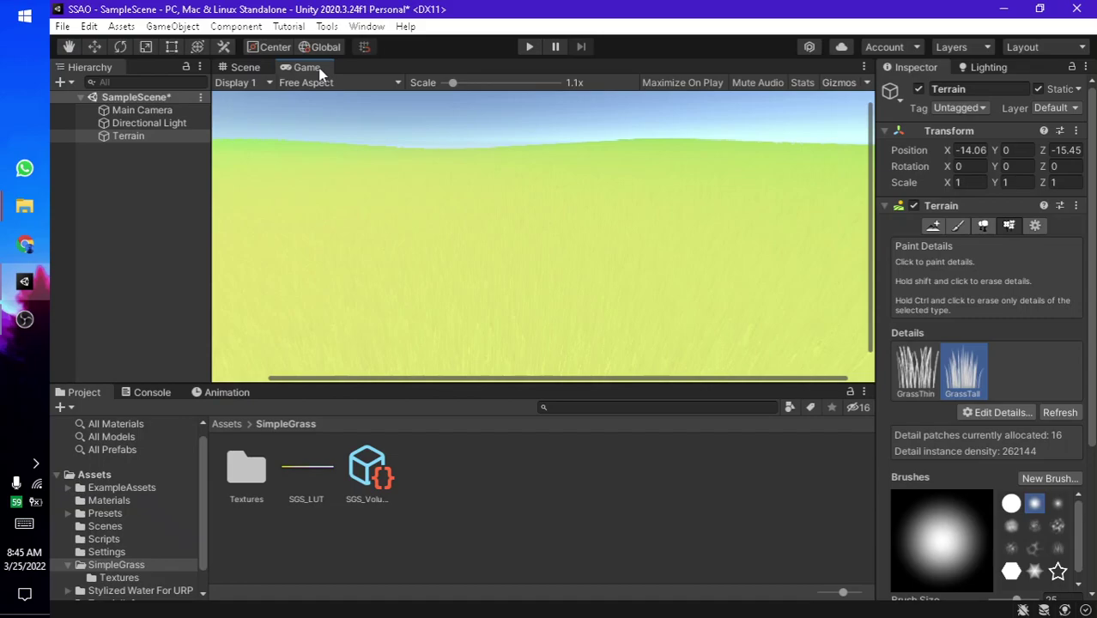
# Step: Create a Global Volume named 'Global Volume' and assign it the SGS_Volume profile
pyautogui.rightClick(127, 171)
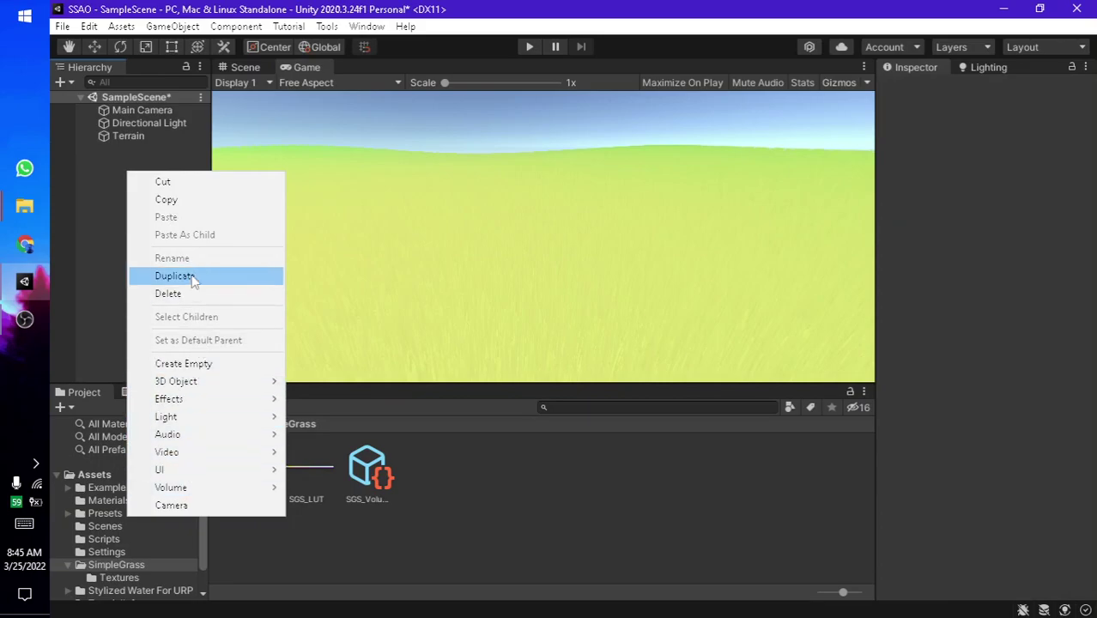
pyautogui.moveTo(210, 489)
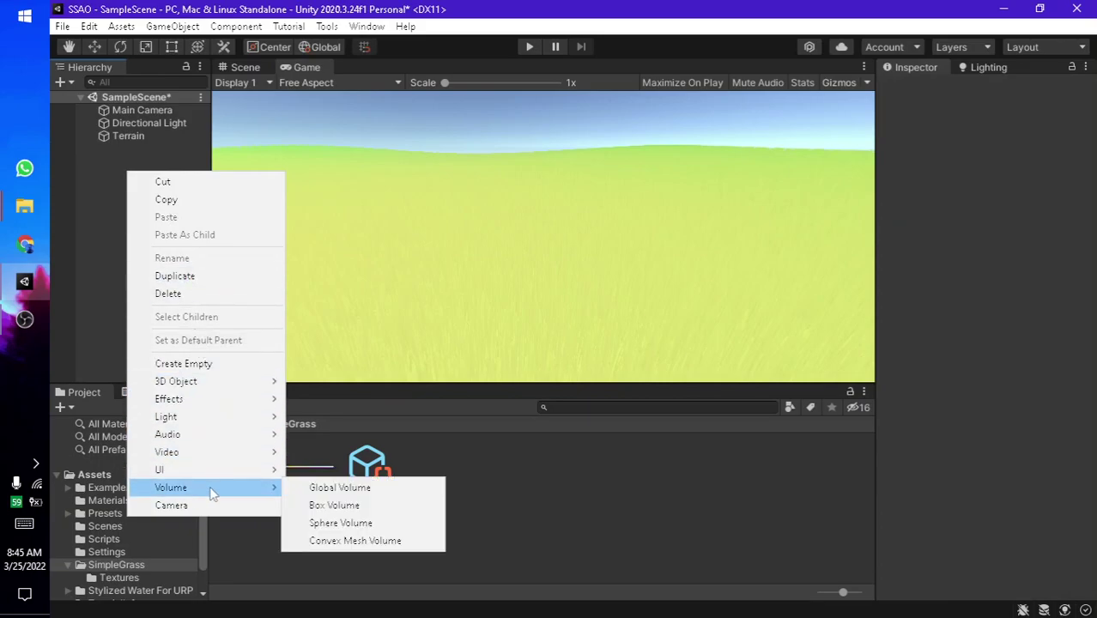
pyautogui.click(322, 486)
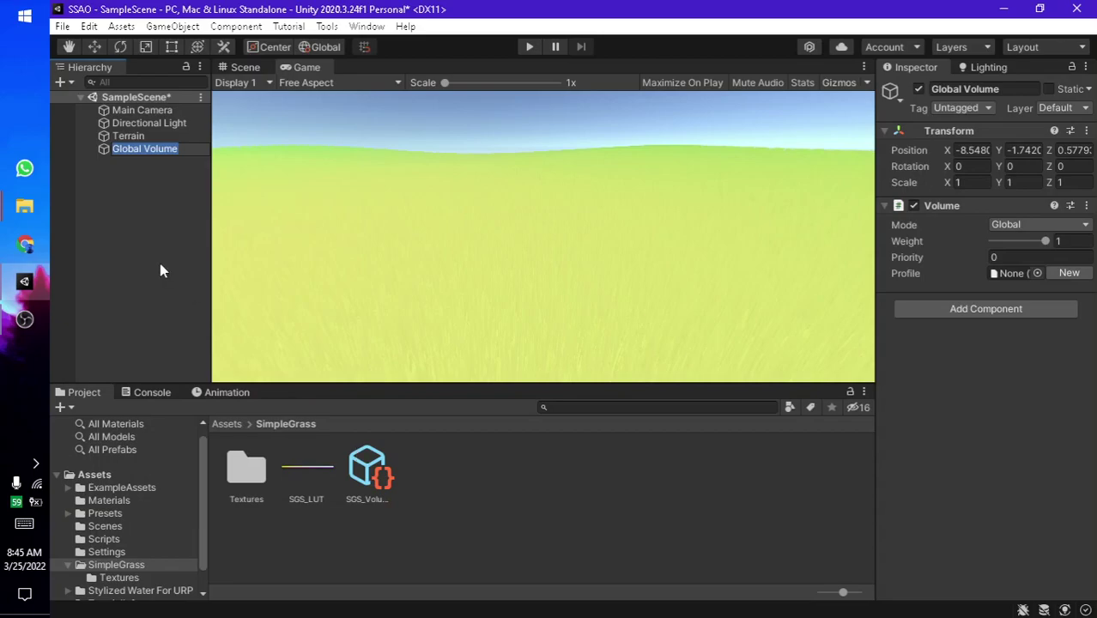
pyautogui.press('Return')
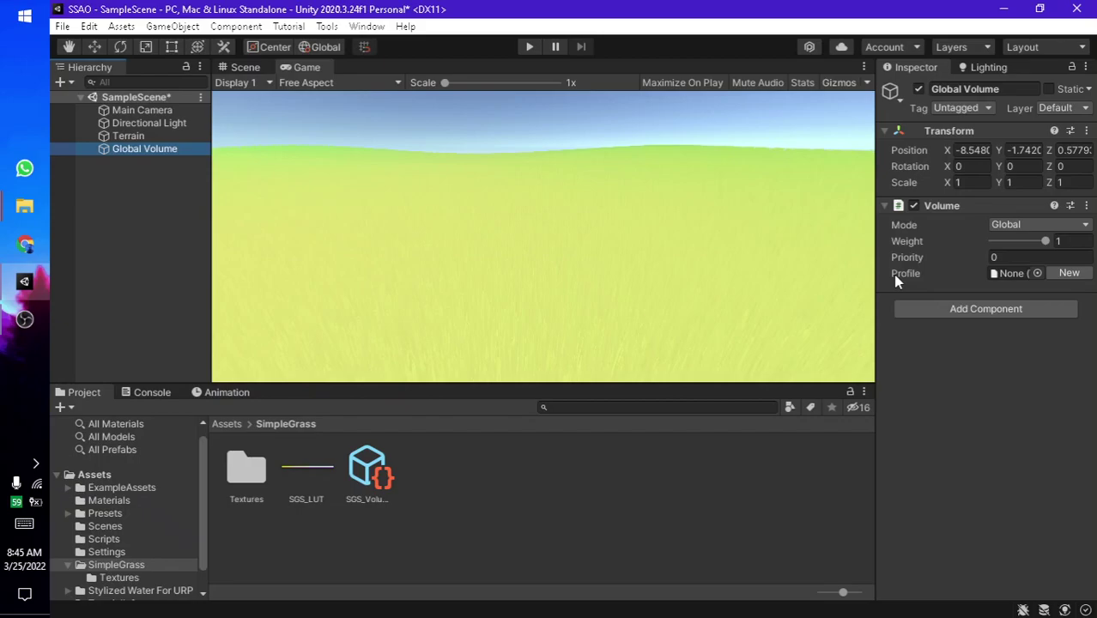
pyautogui.moveTo(895, 282); pyautogui.dragTo(1005, 273)
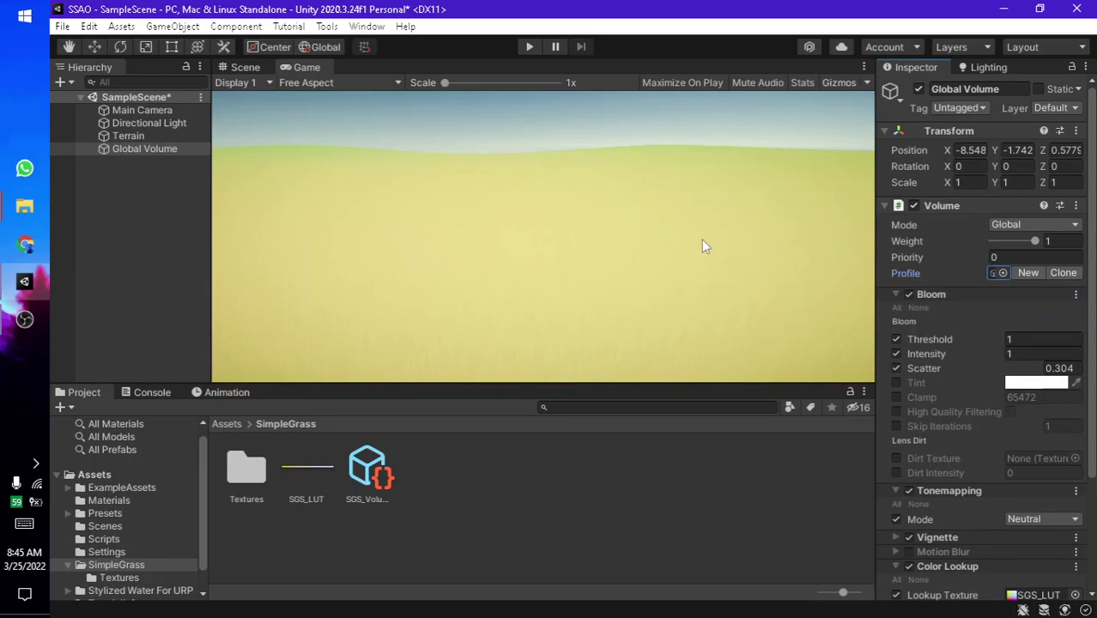
pyautogui.click(246, 69)
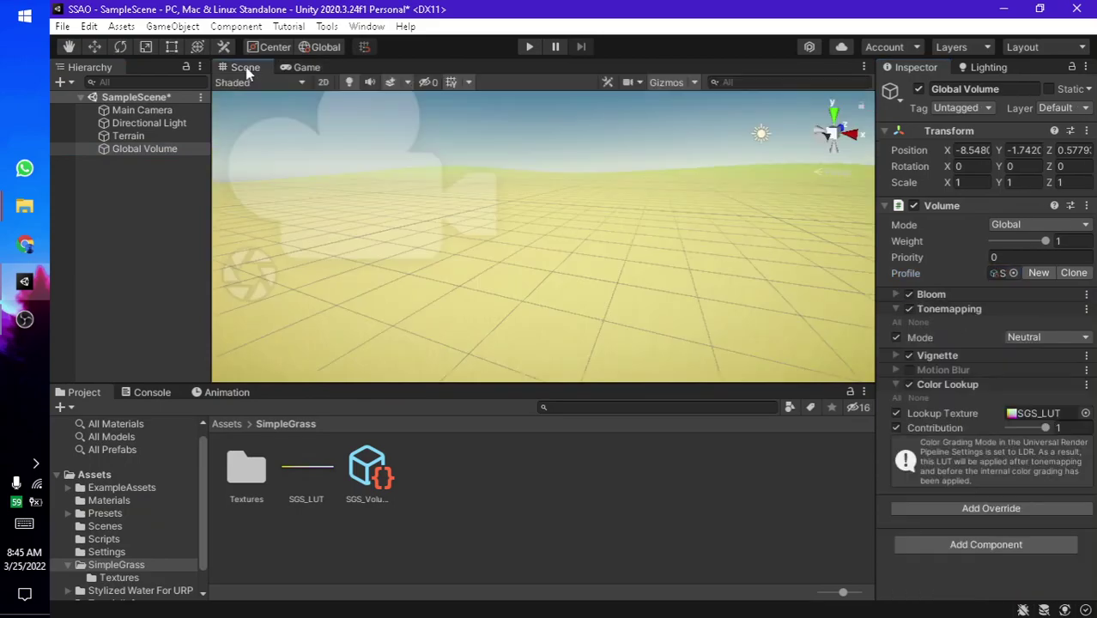
# Step: Change the GrassTall detail colour to yellow-green 9CFA43 and apply it
pyautogui.moveTo(570, 267); pyautogui.dragTo(590, 243, button='middle')
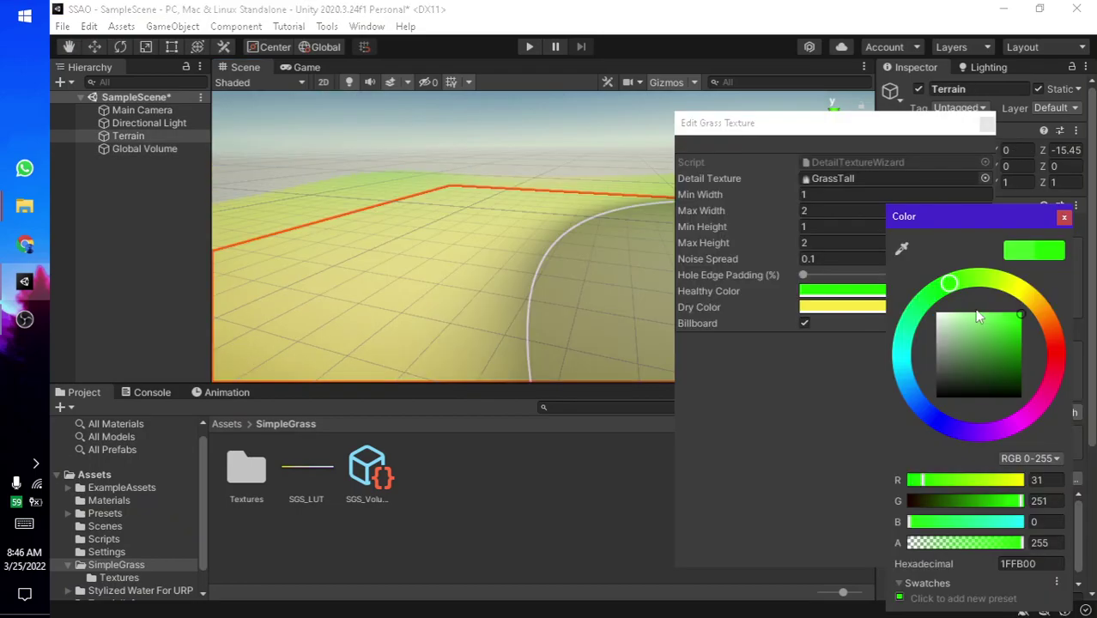
pyautogui.moveTo(979, 317); pyautogui.dragTo(981, 294)
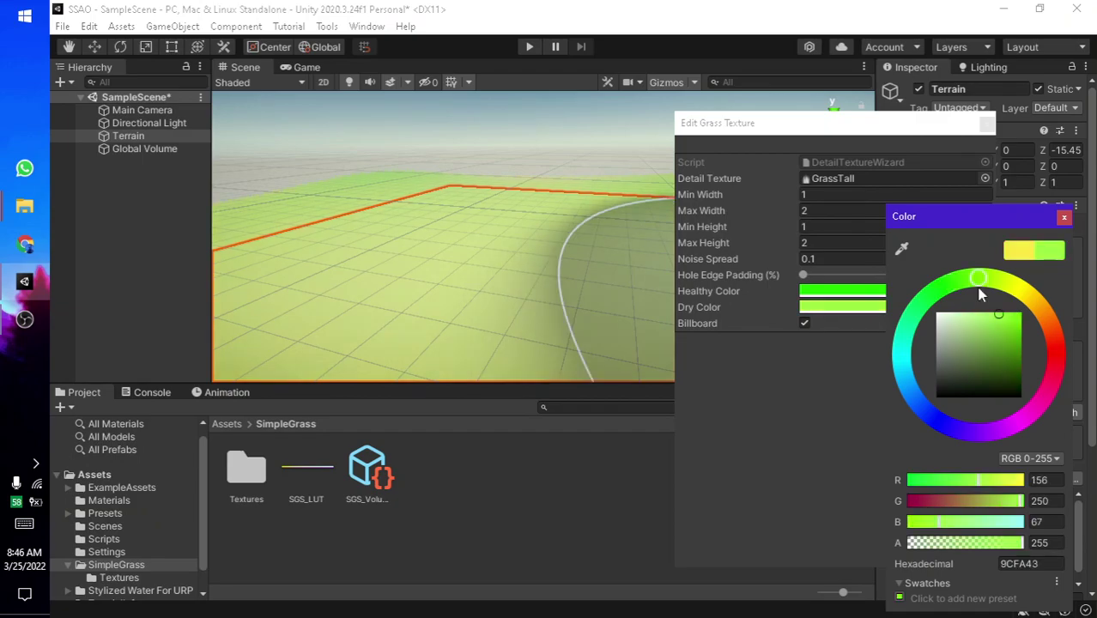
pyautogui.click(969, 534)
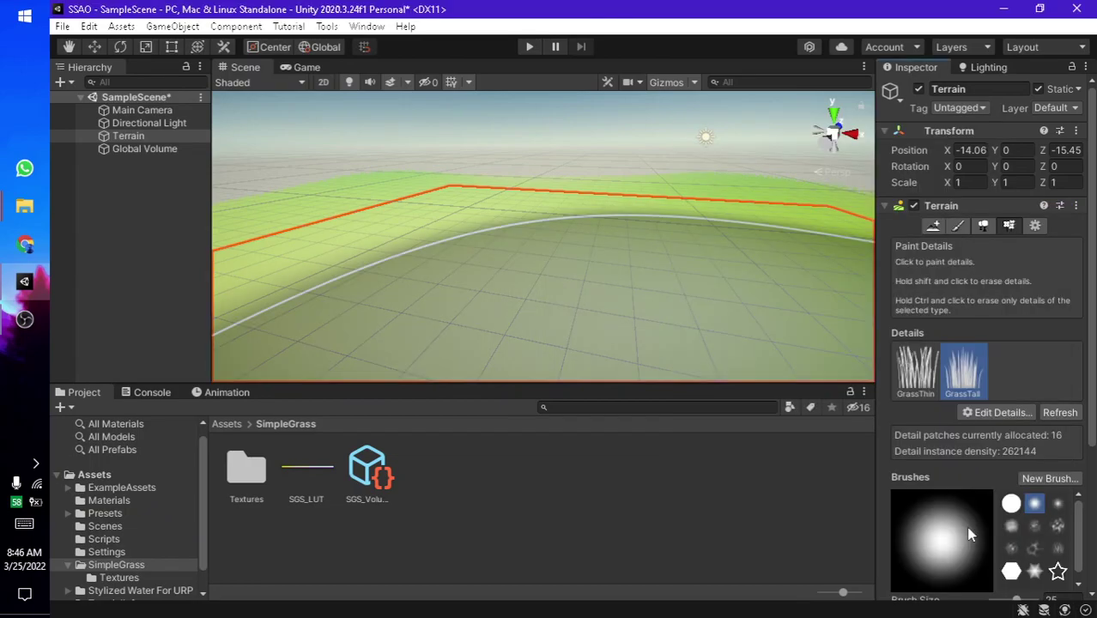